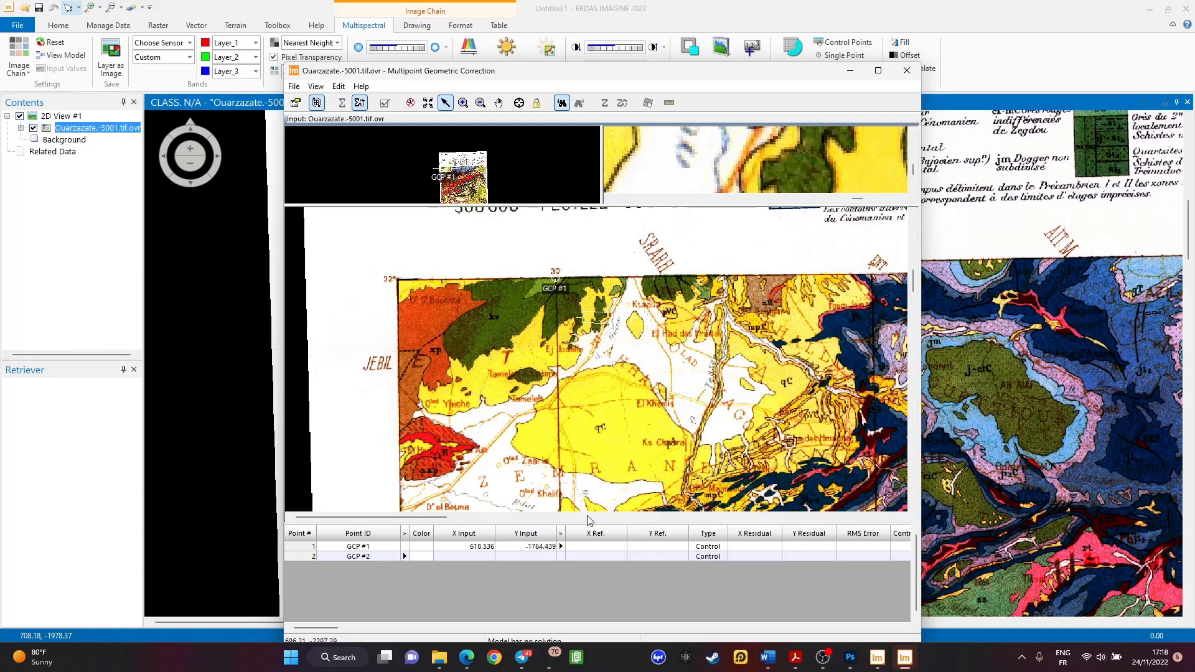
- Set the reference coordinates of GCP #1 to X -7.5 and Y 32
{"action": "left_click", "coordinate": [605, 546]}
{"action": "left_click", "coordinate": [605, 547]}
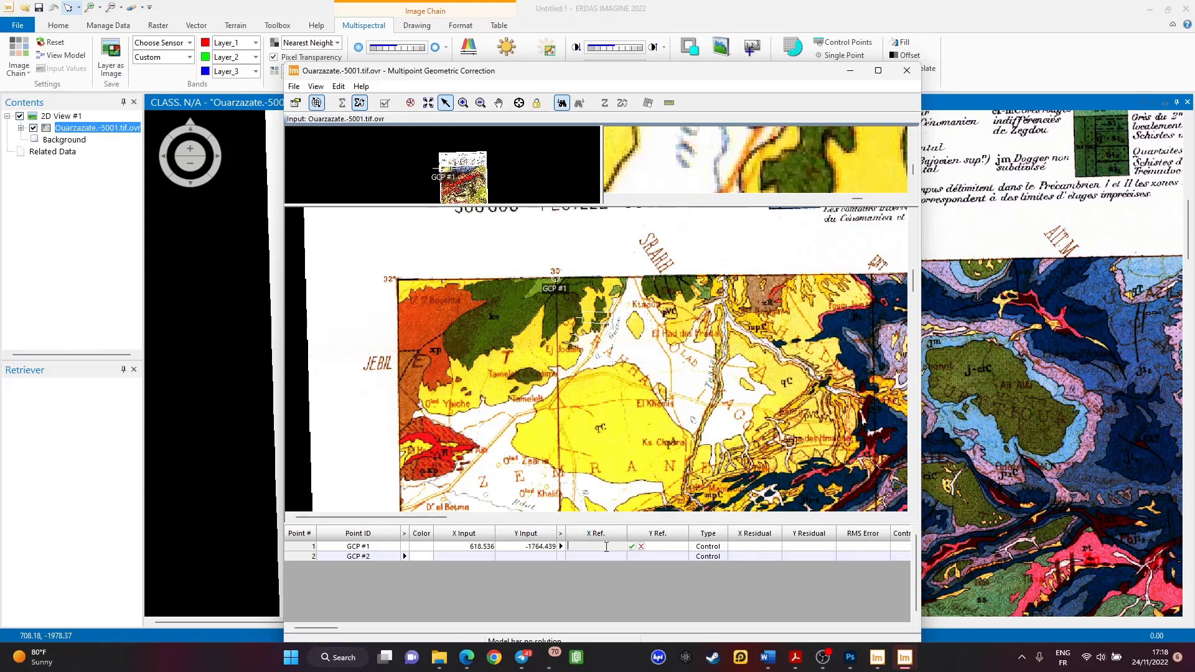
{"action": "type", "text": "-7.5"}
{"action": "left_click", "coordinate": [671, 546]}
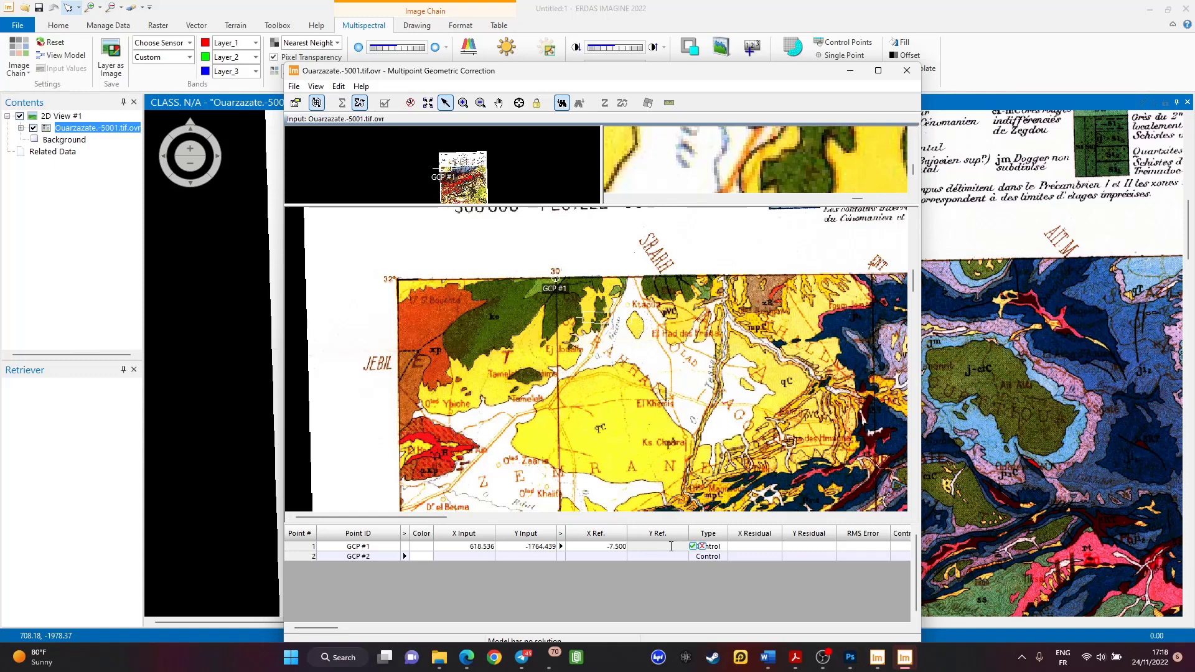
{"action": "type", "text": "32"}
{"action": "key", "text": "Return"}
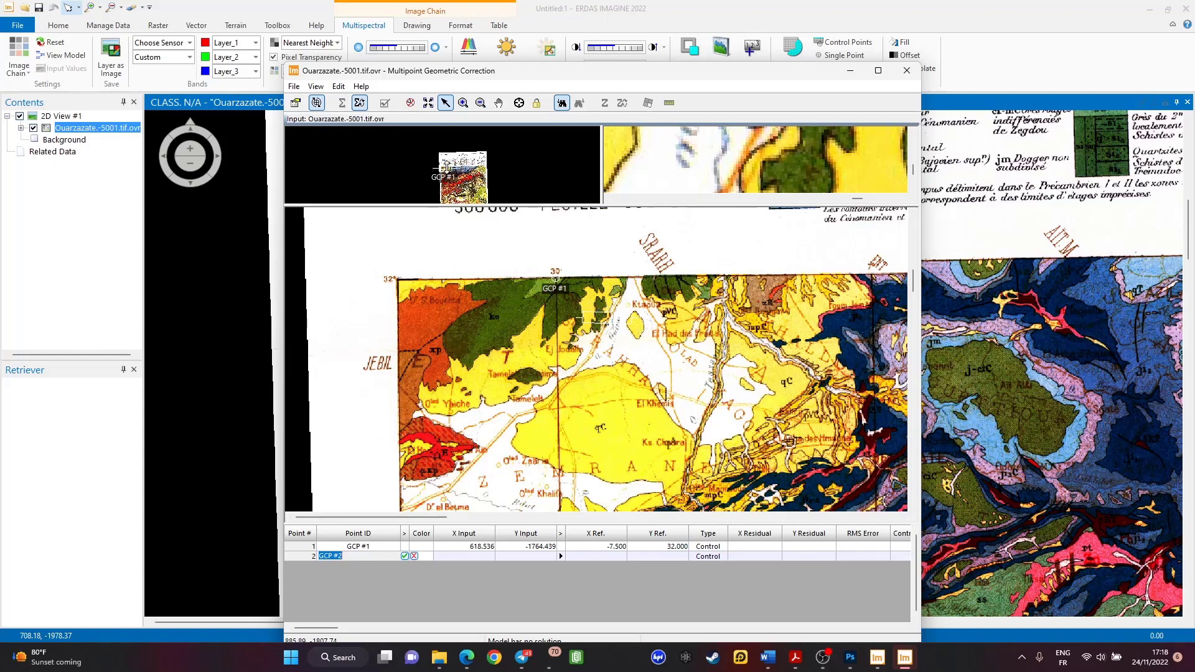
- Place GCP #2 where the 30' meridian meets the map's northern border, just northwest of the Ksar es Souk label
{"action": "left_click_drag", "start_coordinate": [446, 169], "coordinate": [484, 167]}
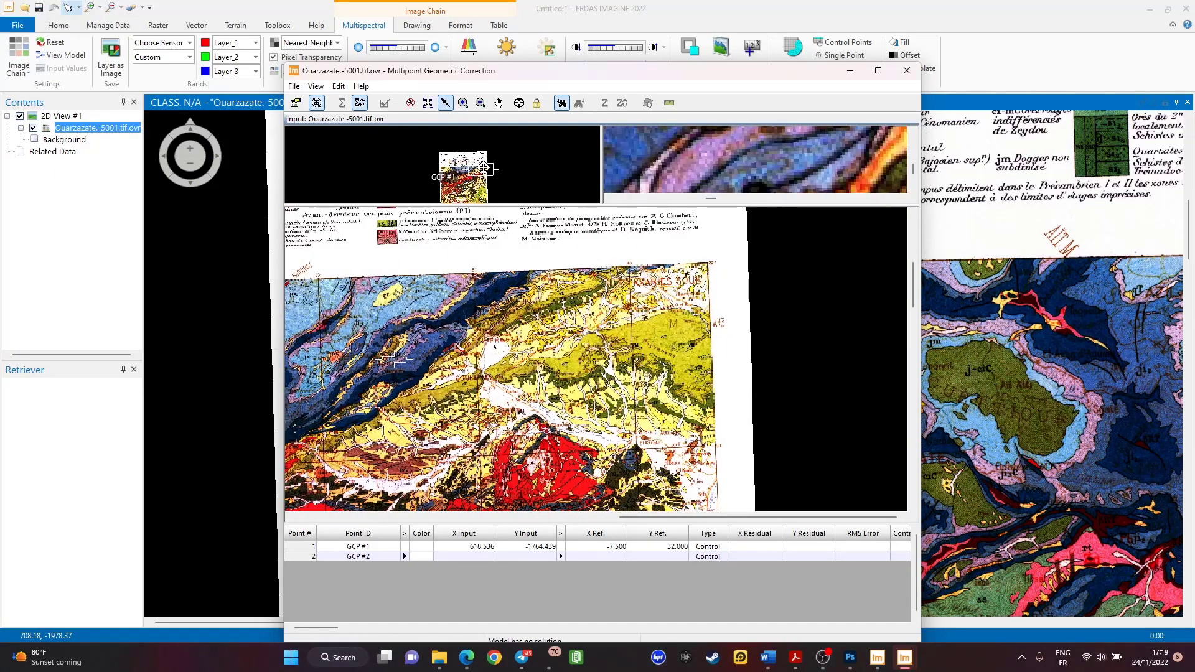
{"action": "scroll", "coordinate": [694, 274], "scroll_direction": "up", "scroll_amount": 5}
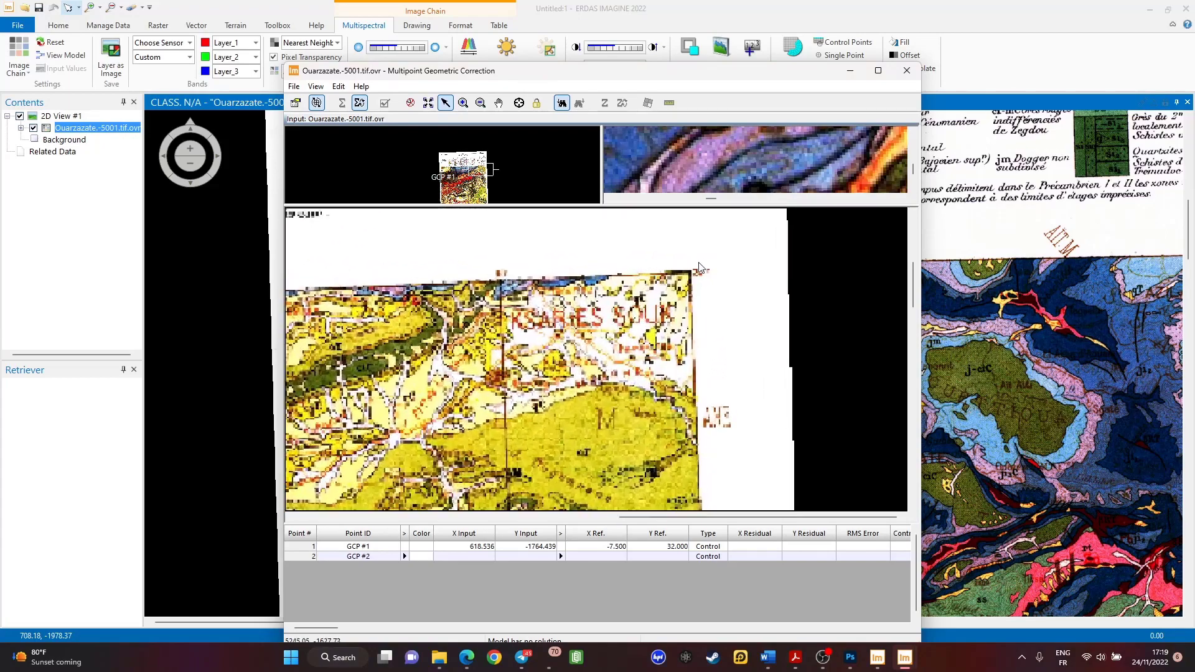
{"action": "scroll", "coordinate": [542, 289], "scroll_direction": "up", "scroll_amount": 5}
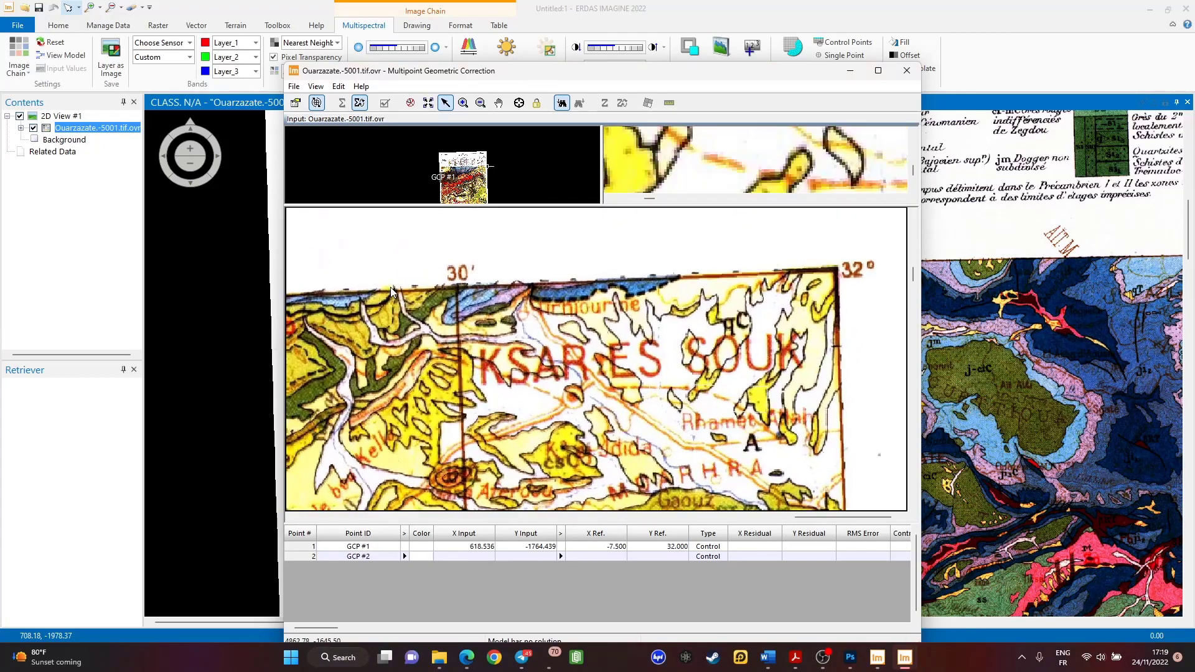
{"action": "scroll", "coordinate": [542, 289], "scroll_direction": "down", "scroll_amount": 5}
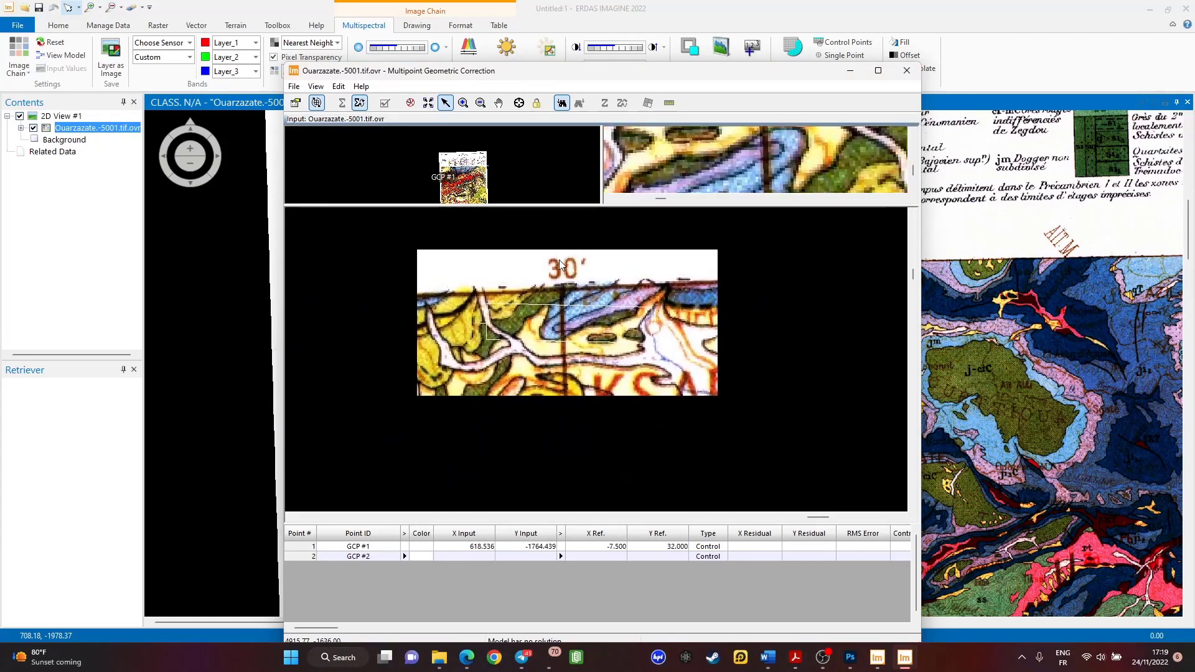
{"action": "scroll", "coordinate": [542, 289], "scroll_direction": "up", "scroll_amount": 4}
{"action": "left_click_drag", "start_coordinate": [583, 349], "coordinate": [578, 302]}
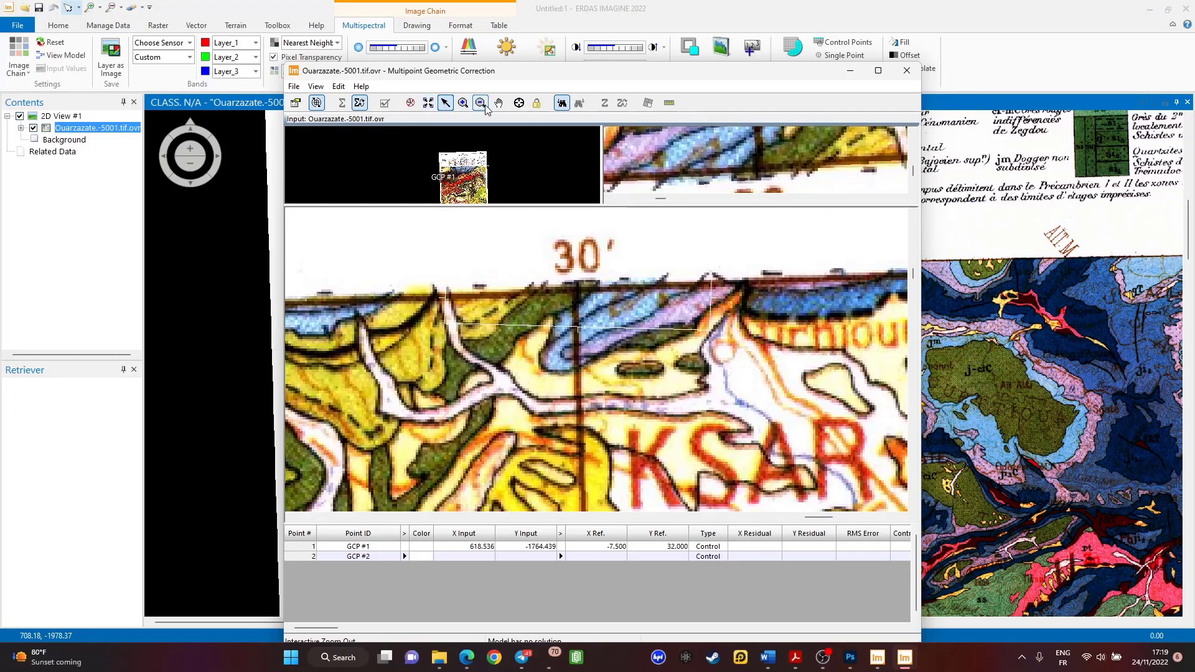
{"action": "left_click", "coordinate": [519, 102]}
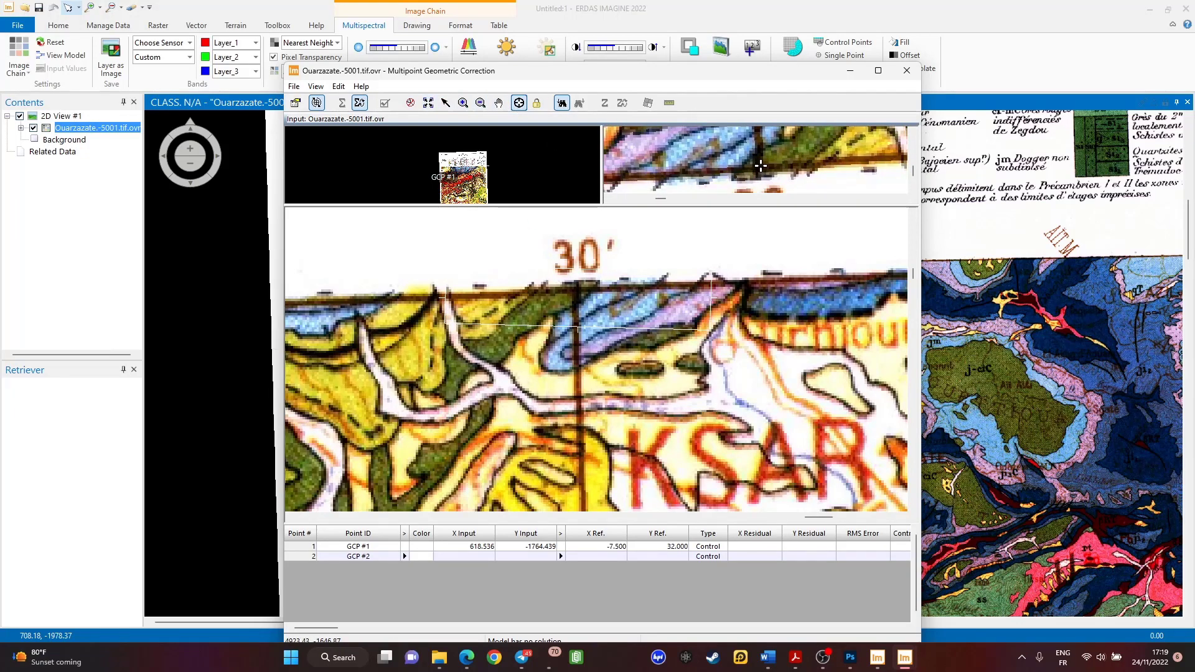
{"action": "left_click", "coordinate": [755, 160]}
{"action": "scroll", "coordinate": [573, 338], "scroll_direction": "down", "scroll_amount": 2}
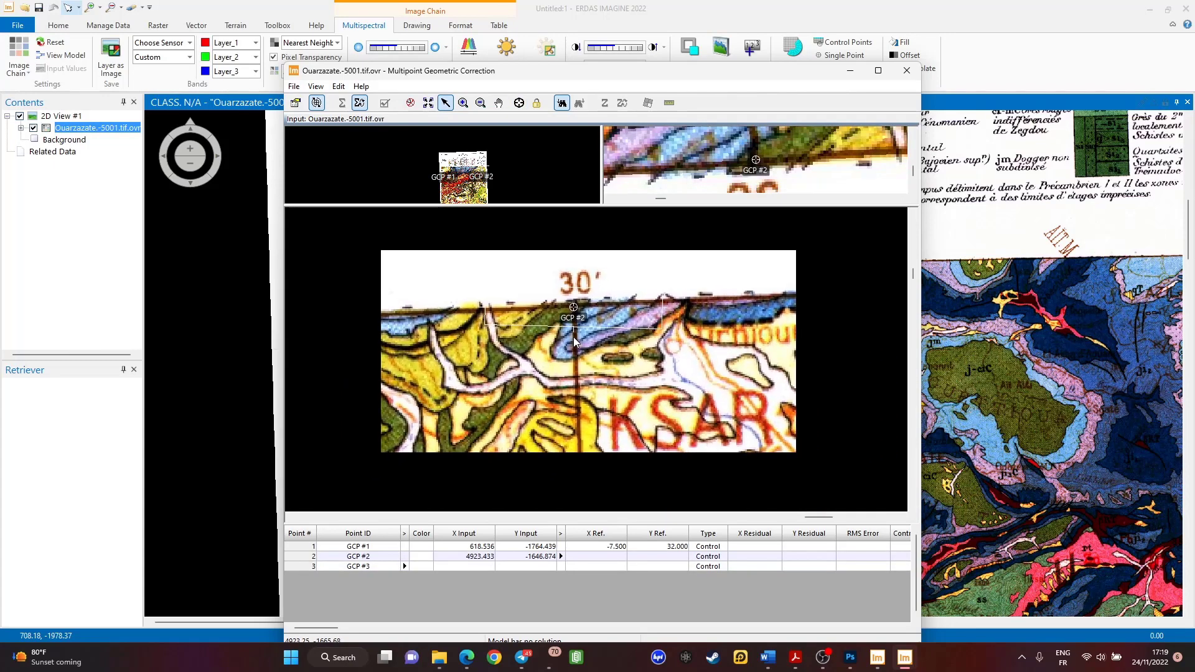
- Set the reference coordinates of GCP #2 to X -4.5 and Y 32
{"action": "left_click", "coordinate": [684, 548]}
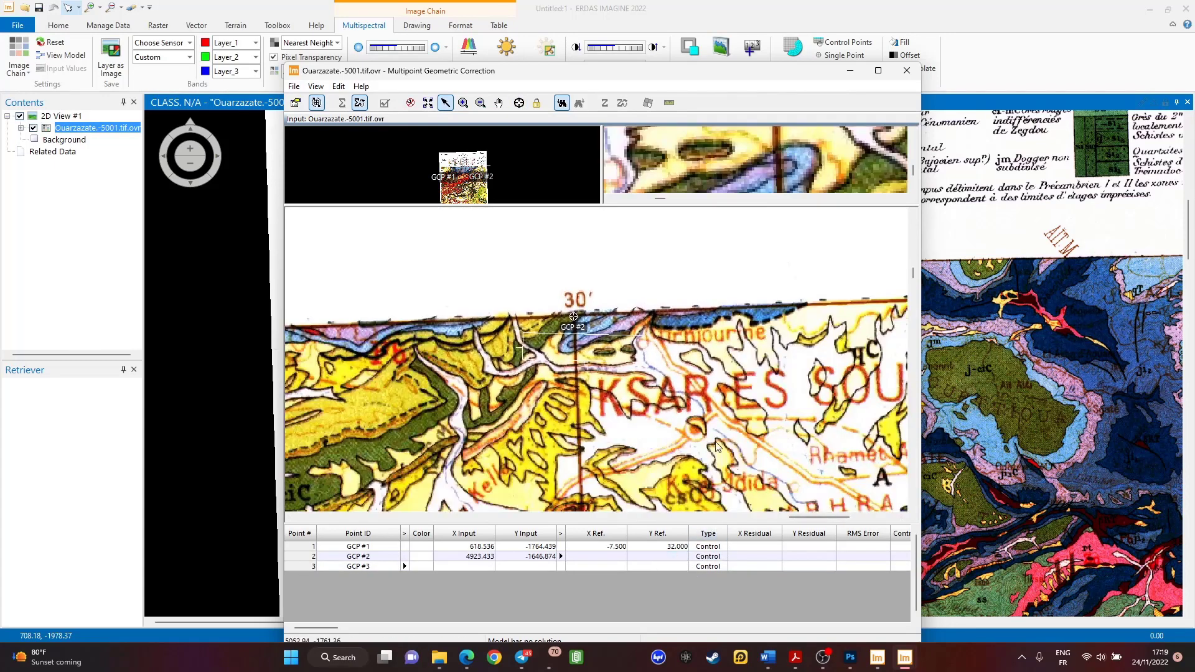
{"action": "scroll", "coordinate": [834, 310], "scroll_direction": "down", "scroll_amount": 2}
{"action": "scroll", "coordinate": [834, 310], "scroll_direction": "down", "scroll_amount": 3}
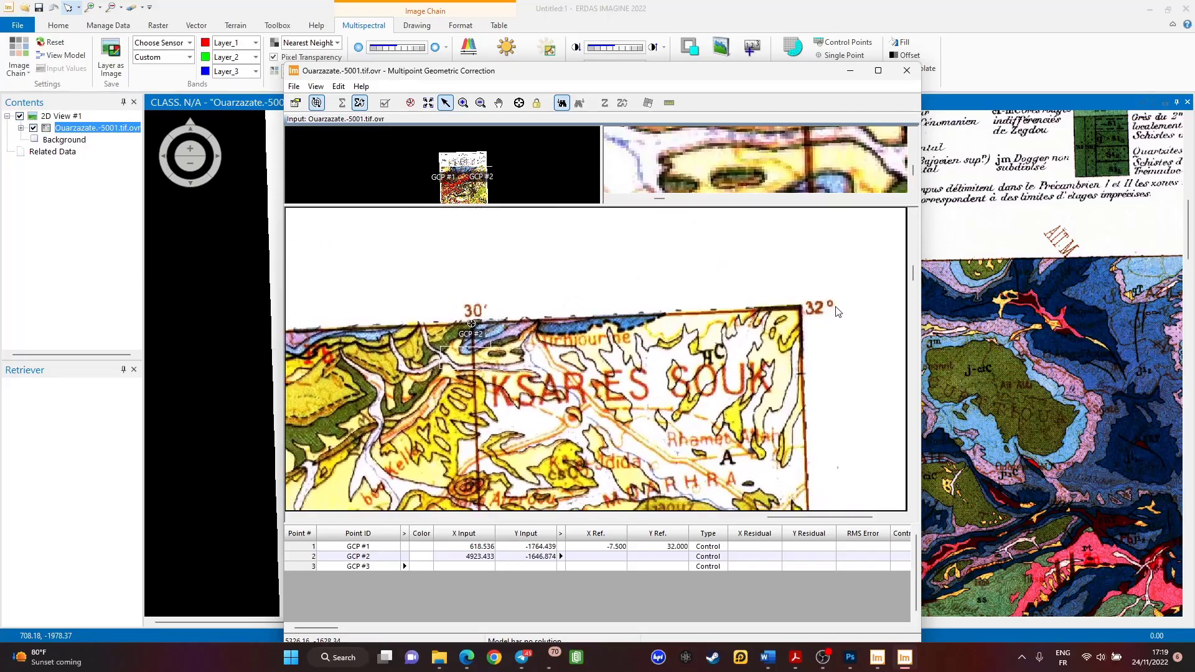
{"action": "scroll", "coordinate": [300, 335], "scroll_direction": "up", "scroll_amount": 3}
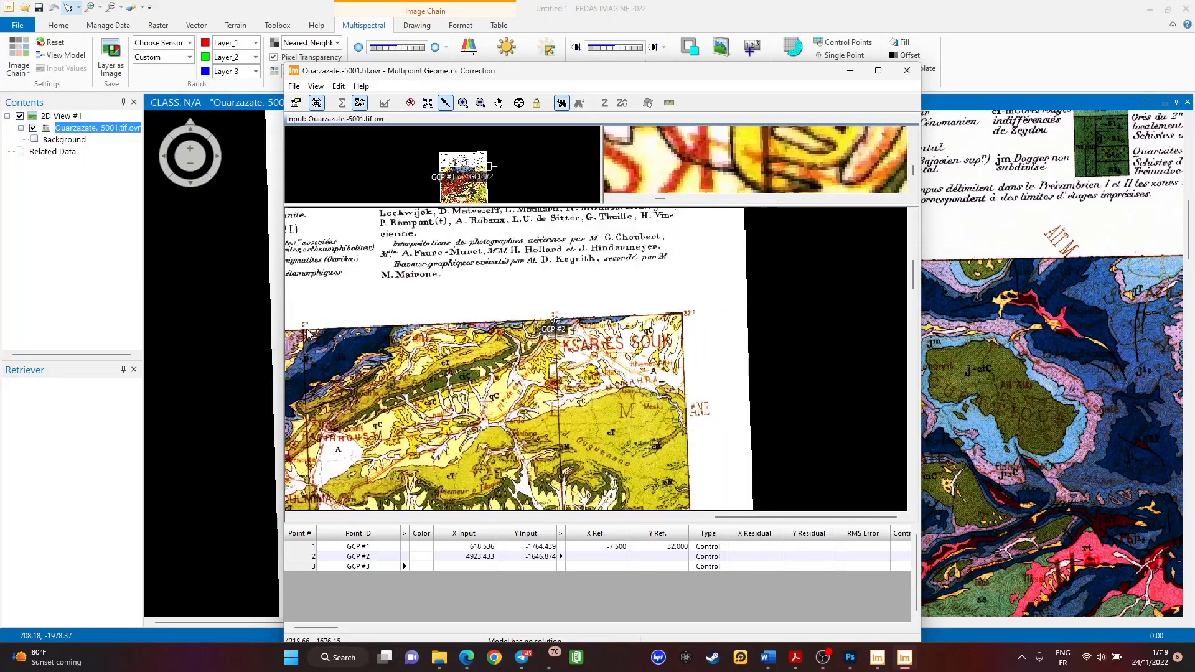
{"action": "scroll", "coordinate": [301, 335], "scroll_direction": "down", "scroll_amount": 3}
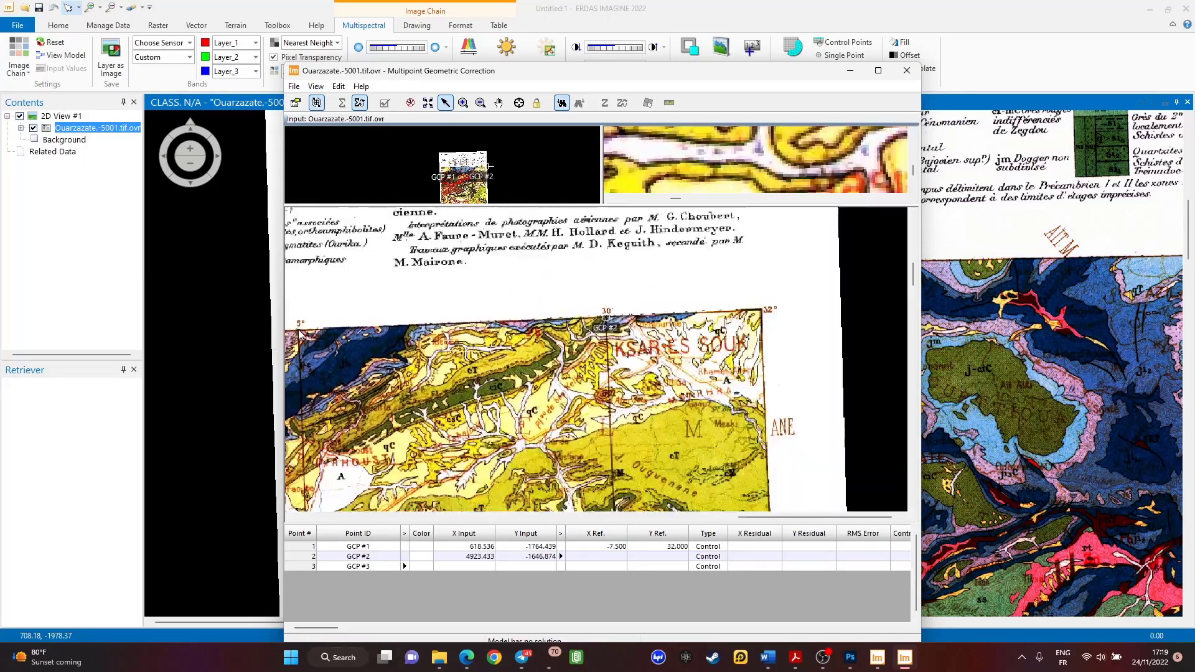
{"action": "scroll", "coordinate": [714, 314], "scroll_direction": "up", "scroll_amount": 2}
{"action": "scroll", "coordinate": [714, 314], "scroll_direction": "up", "scroll_amount": 3}
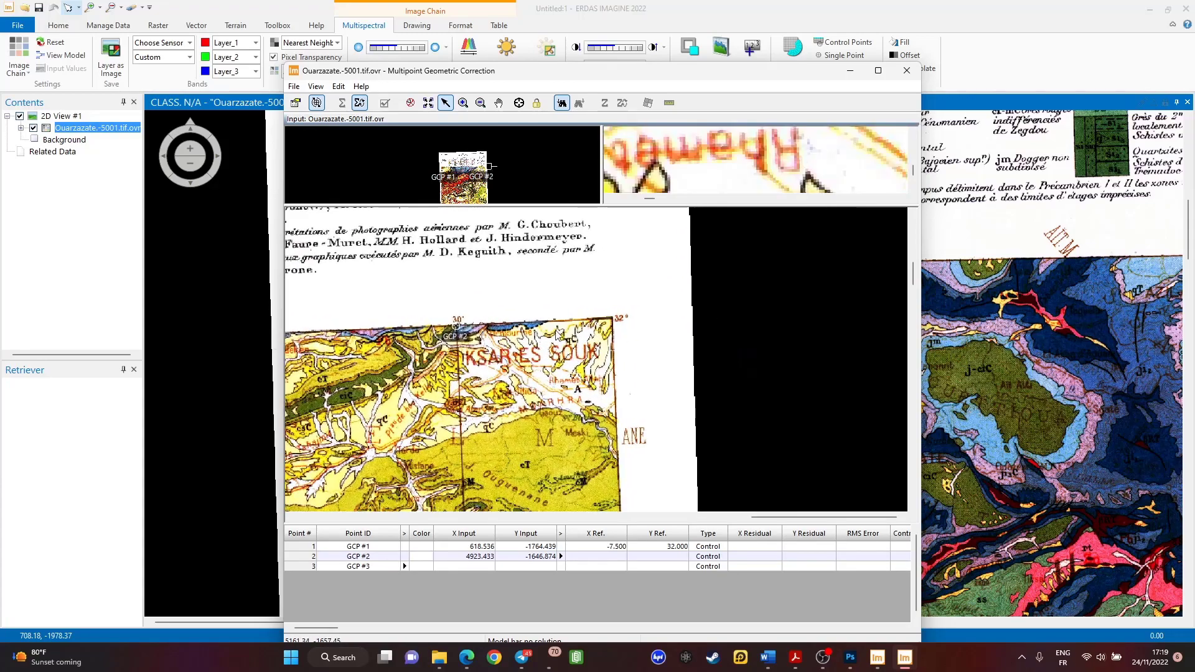
{"action": "left_click", "coordinate": [615, 560]}
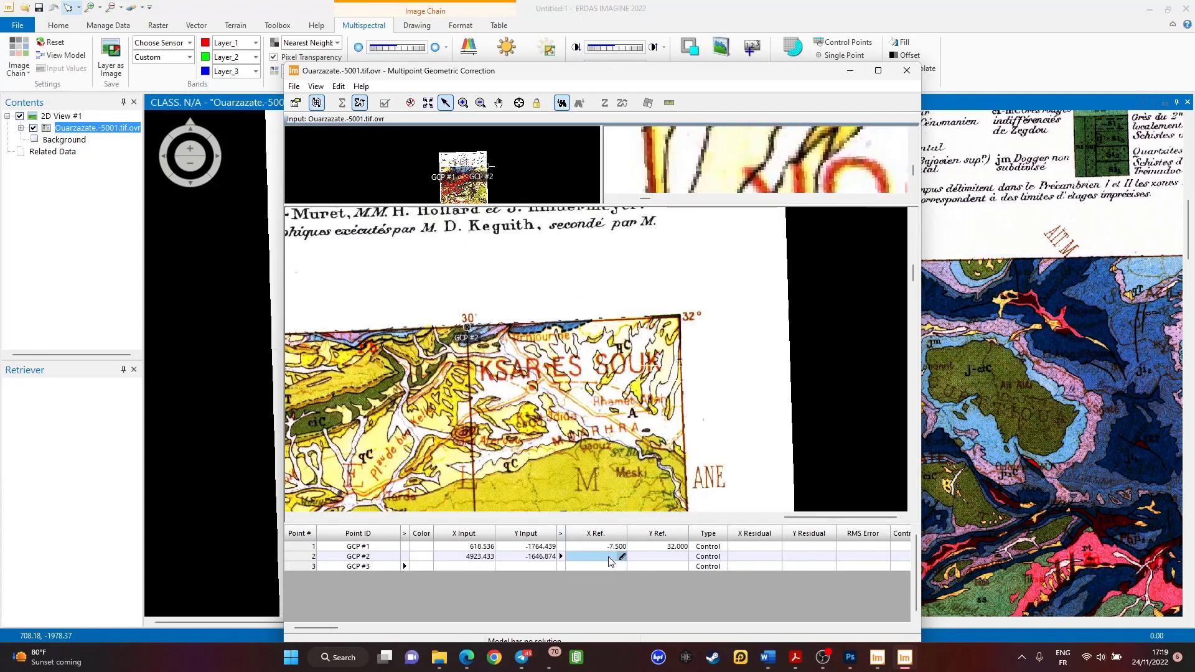
{"action": "left_click", "coordinate": [610, 557]}
{"action": "type", "text": "-4.5"}
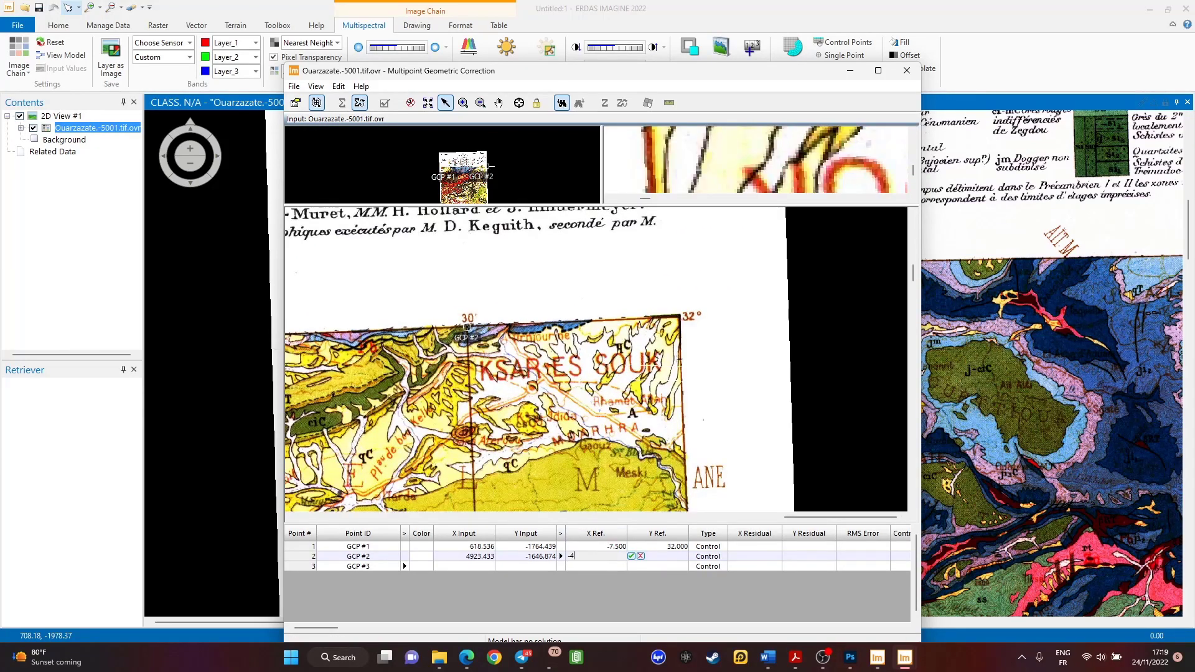
{"action": "left_click", "coordinate": [657, 554]}
{"action": "type", "text": "32."}
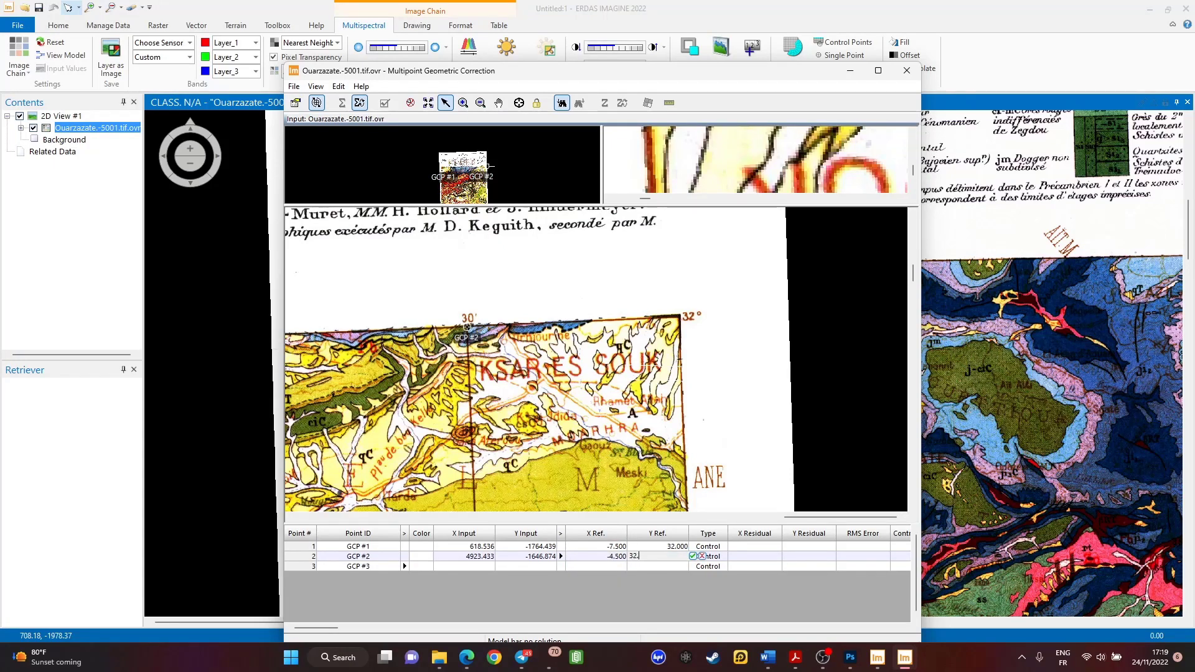
{"action": "key", "text": "Return"}
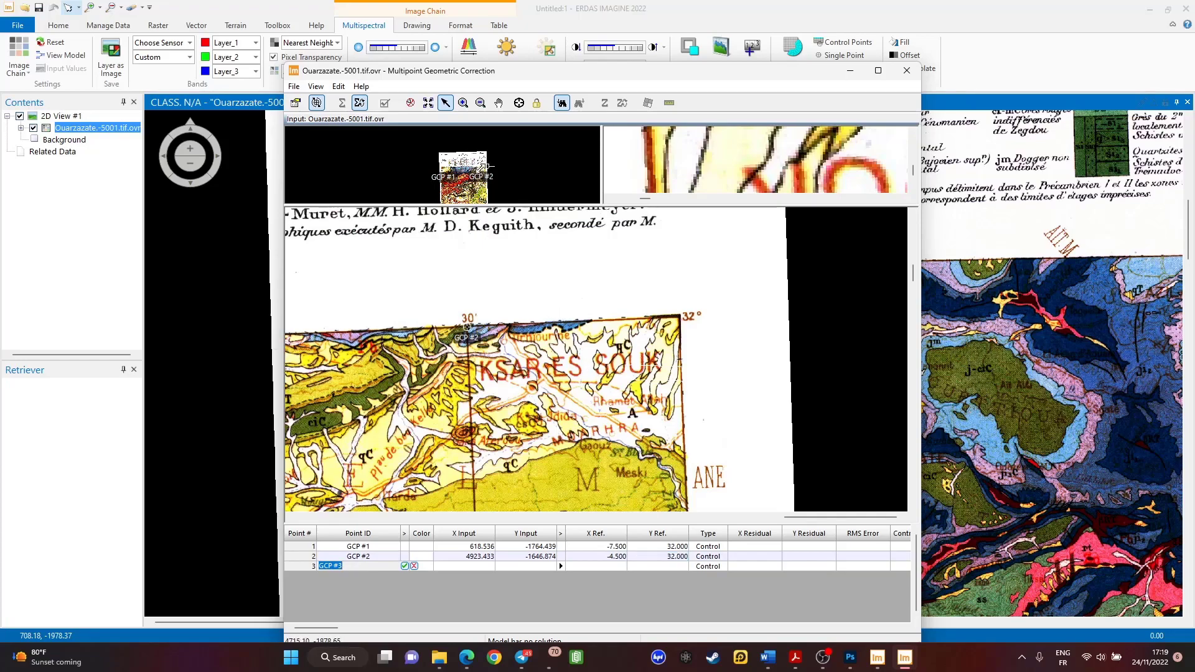
- Place GCP #3 near the map's southwest corner and adjust it onto the intersection of the 30' meridian and the southern border
{"action": "left_click_drag", "start_coordinate": [479, 171], "coordinate": [447, 207]}
{"action": "scroll", "coordinate": [456, 195], "scroll_direction": "down", "scroll_amount": 3}
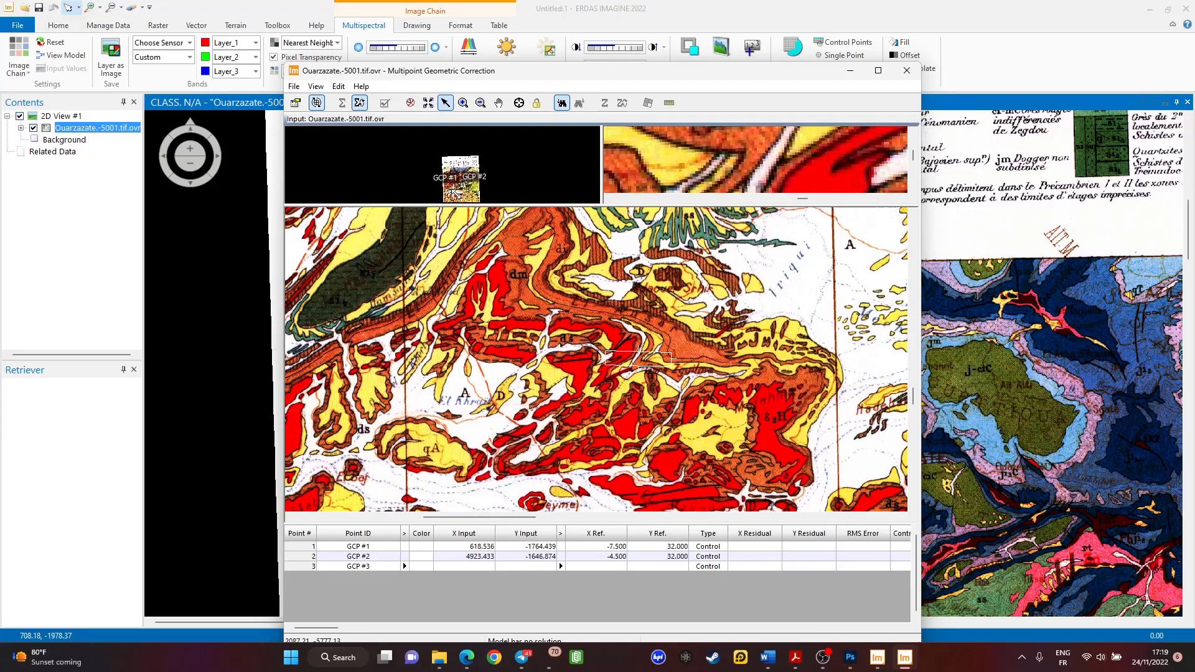
{"action": "scroll", "coordinate": [456, 194], "scroll_direction": "up", "scroll_amount": 2}
{"action": "scroll", "coordinate": [456, 194], "scroll_direction": "down", "scroll_amount": 1}
{"action": "scroll", "coordinate": [456, 194], "scroll_direction": "up", "scroll_amount": 3}
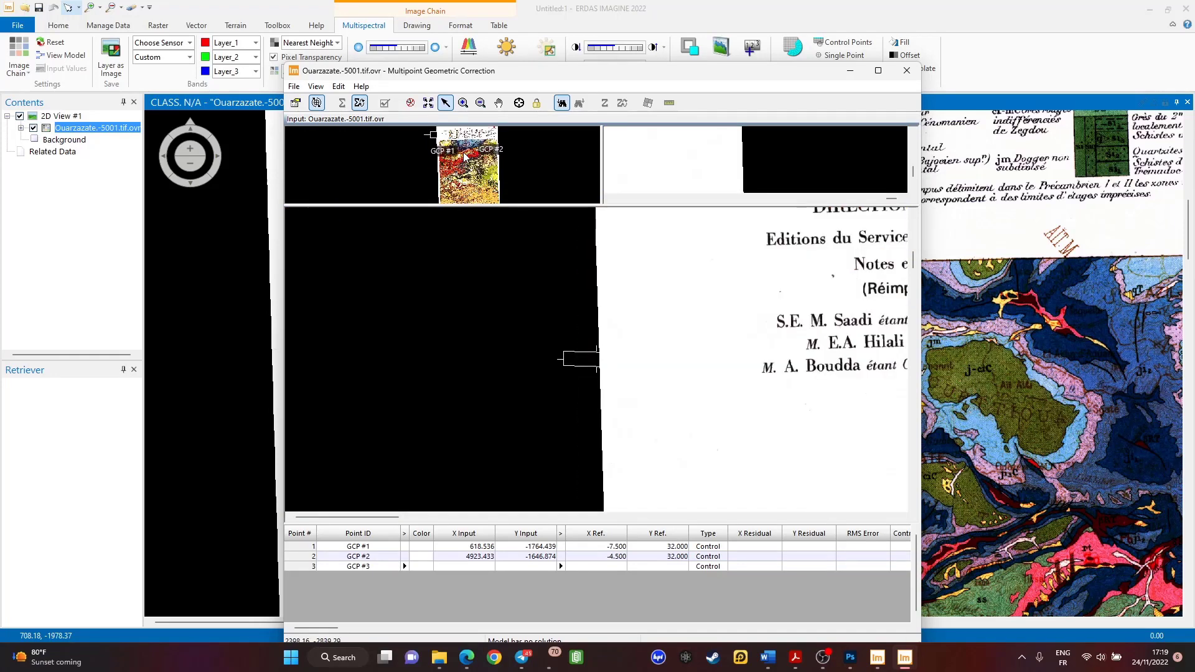
{"action": "scroll", "coordinate": [464, 156], "scroll_direction": "down", "scroll_amount": 1}
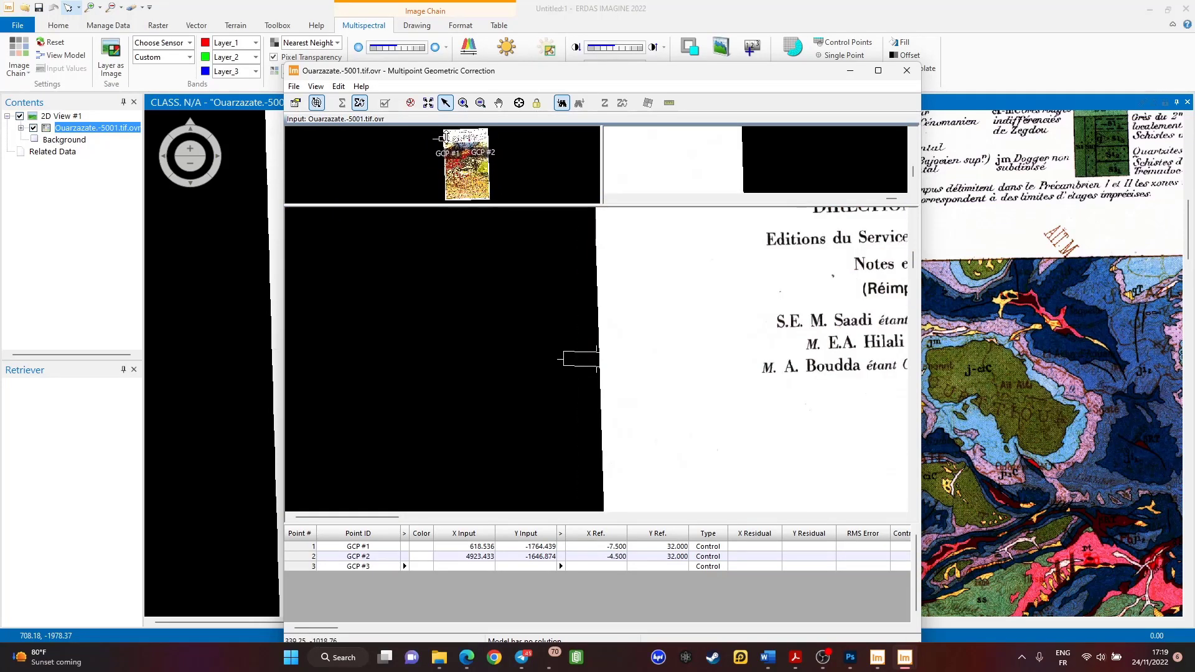
{"action": "left_click_drag", "start_coordinate": [448, 144], "coordinate": [449, 199]}
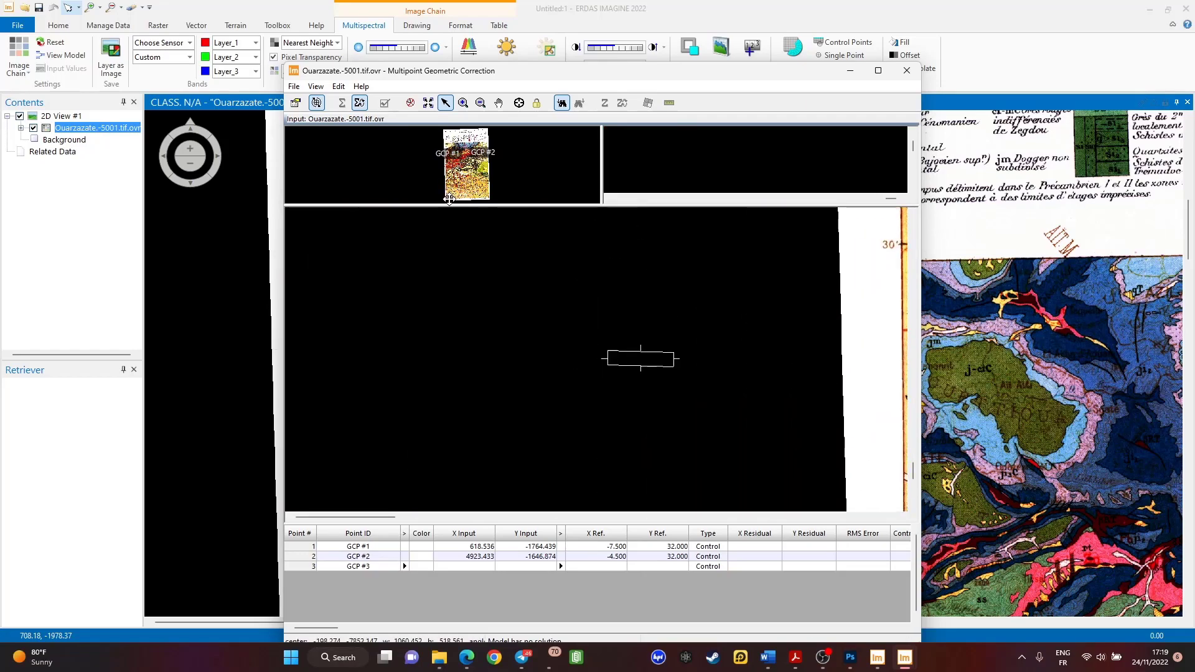
{"action": "scroll", "coordinate": [568, 333], "scroll_direction": "down", "scroll_amount": 2}
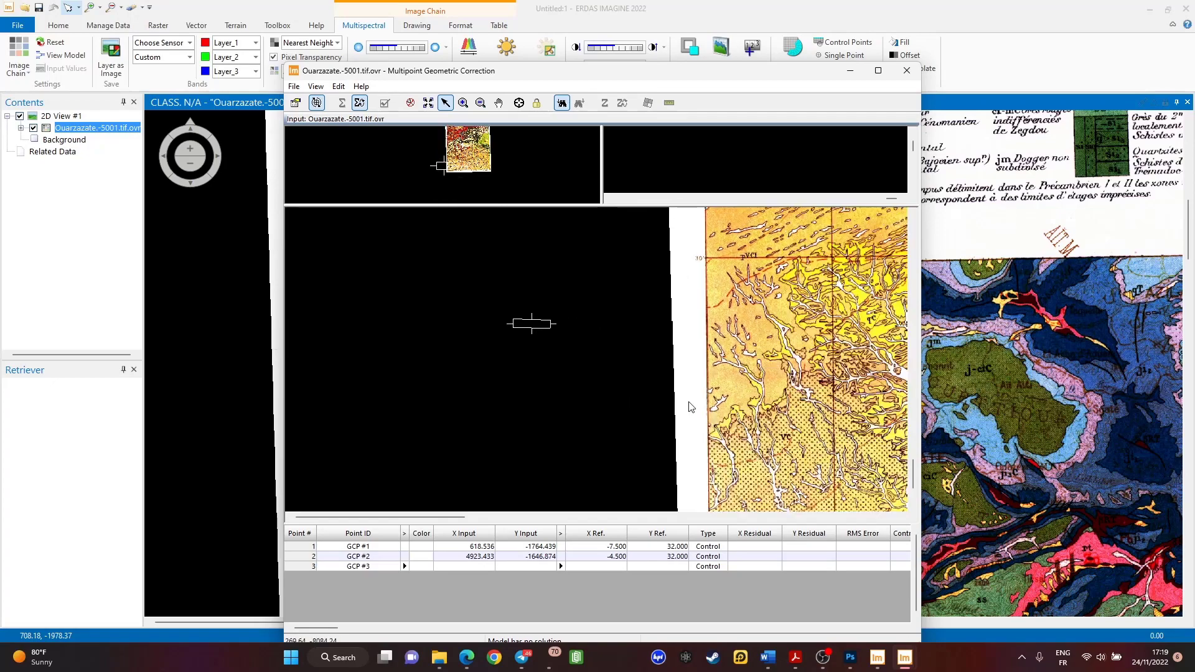
{"action": "scroll", "coordinate": [690, 406], "scroll_direction": "up", "scroll_amount": 2}
{"action": "scroll", "coordinate": [666, 312], "scroll_direction": "down", "scroll_amount": 5}
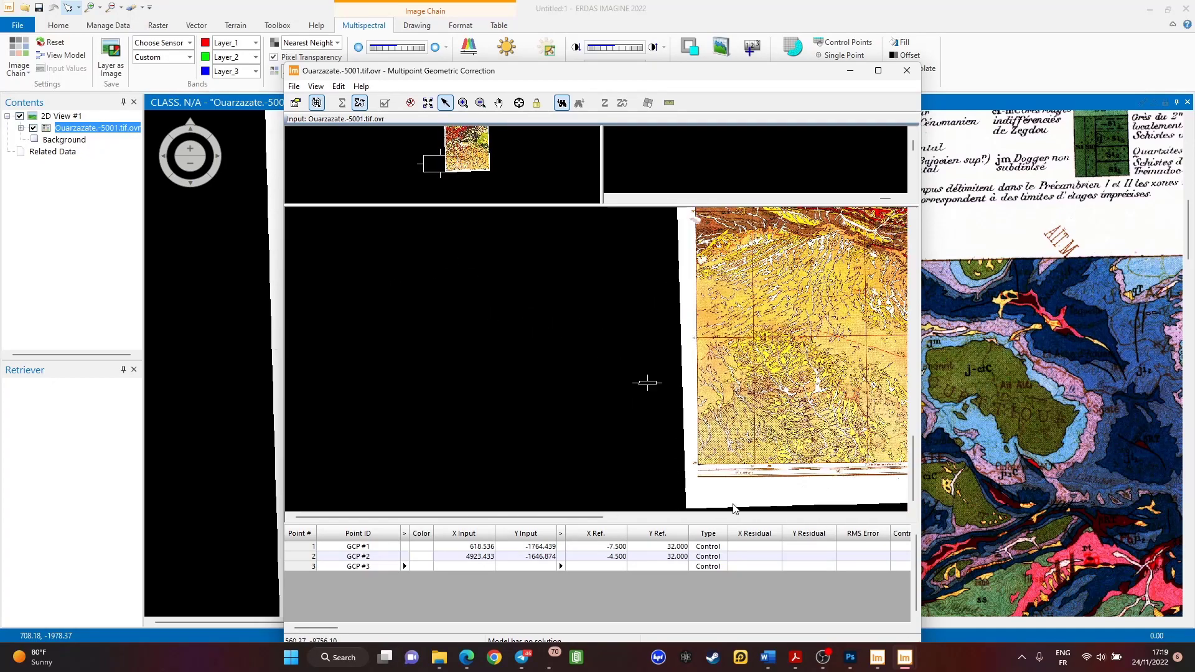
{"action": "scroll", "coordinate": [738, 474], "scroll_direction": "up", "scroll_amount": 2}
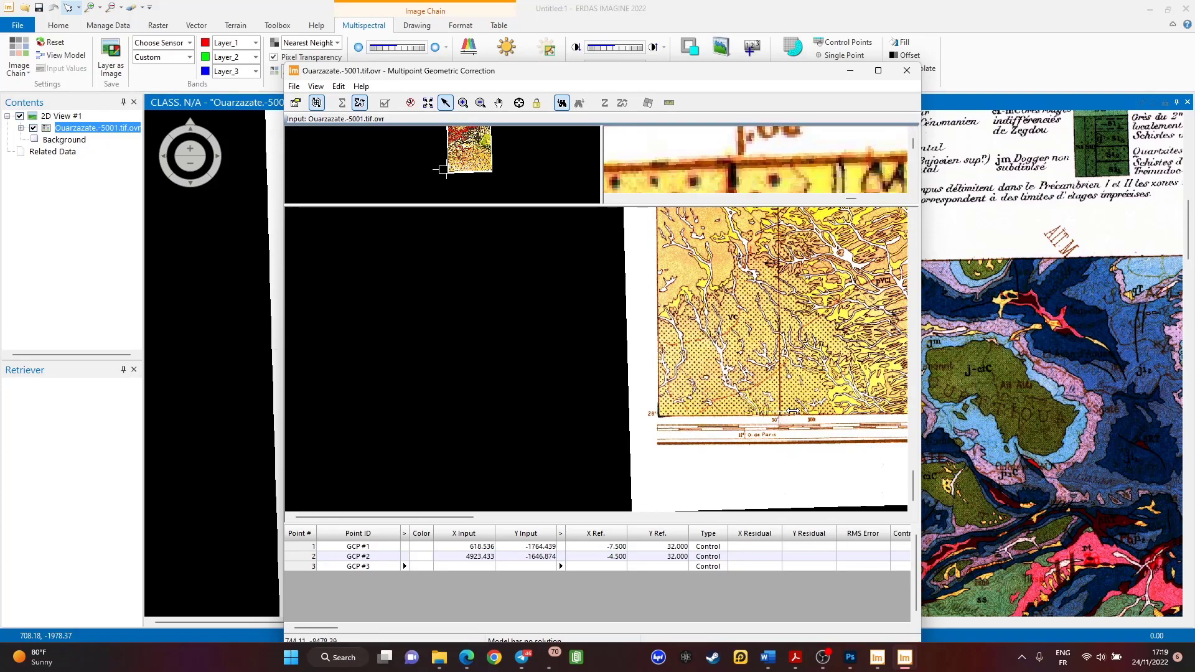
{"action": "scroll", "coordinate": [789, 416], "scroll_direction": "up", "scroll_amount": 2}
{"action": "scroll", "coordinate": [780, 417], "scroll_direction": "up", "scroll_amount": 1}
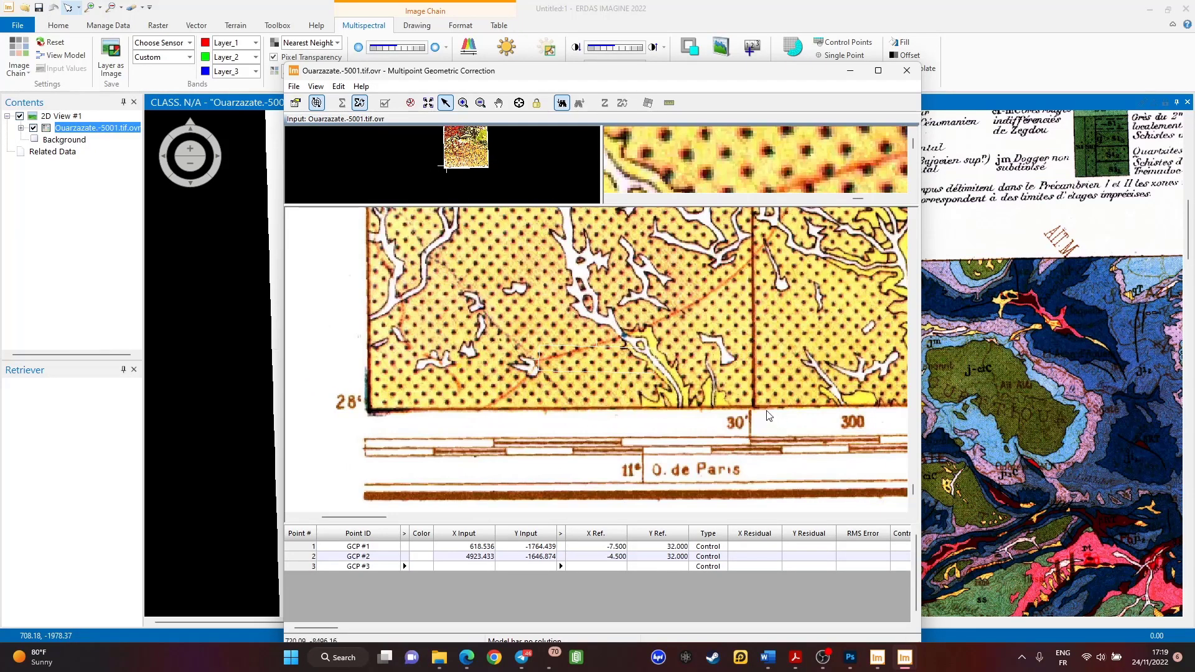
{"action": "scroll", "coordinate": [462, 390], "scroll_direction": "down", "scroll_amount": 3}
{"action": "scroll", "coordinate": [675, 408], "scroll_direction": "down", "scroll_amount": 2}
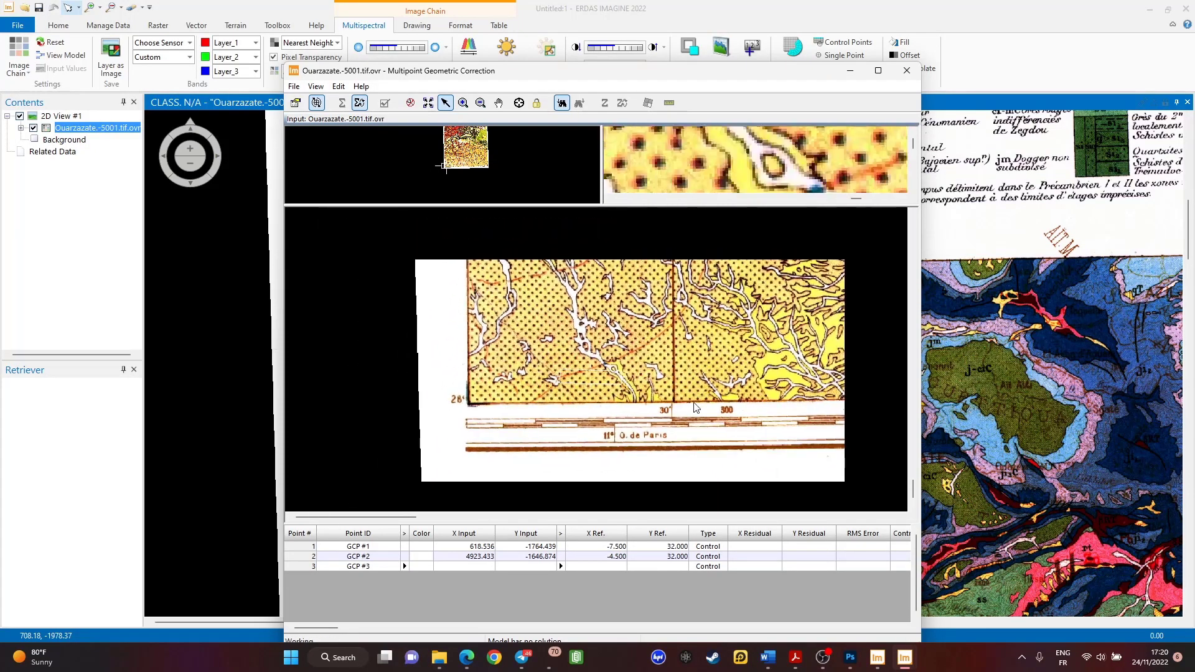
{"action": "scroll", "coordinate": [698, 406], "scroll_direction": "up", "scroll_amount": 2}
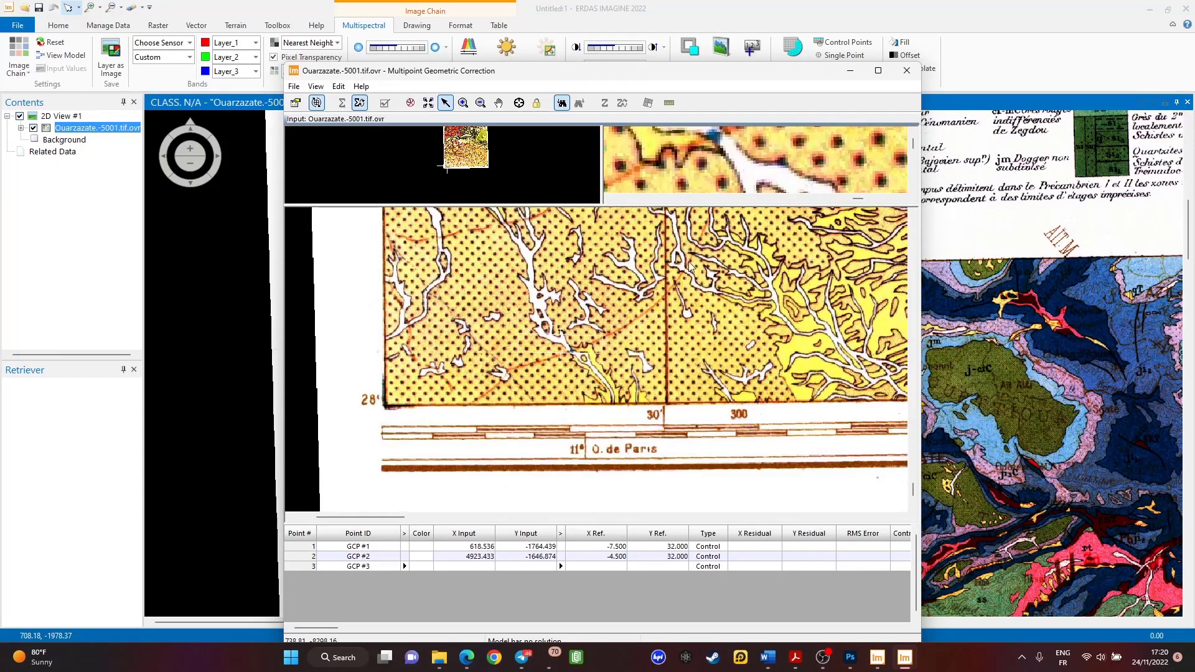
{"action": "scroll", "coordinate": [660, 402], "scroll_direction": "down", "scroll_amount": 1}
{"action": "scroll", "coordinate": [591, 324], "scroll_direction": "up", "scroll_amount": 4}
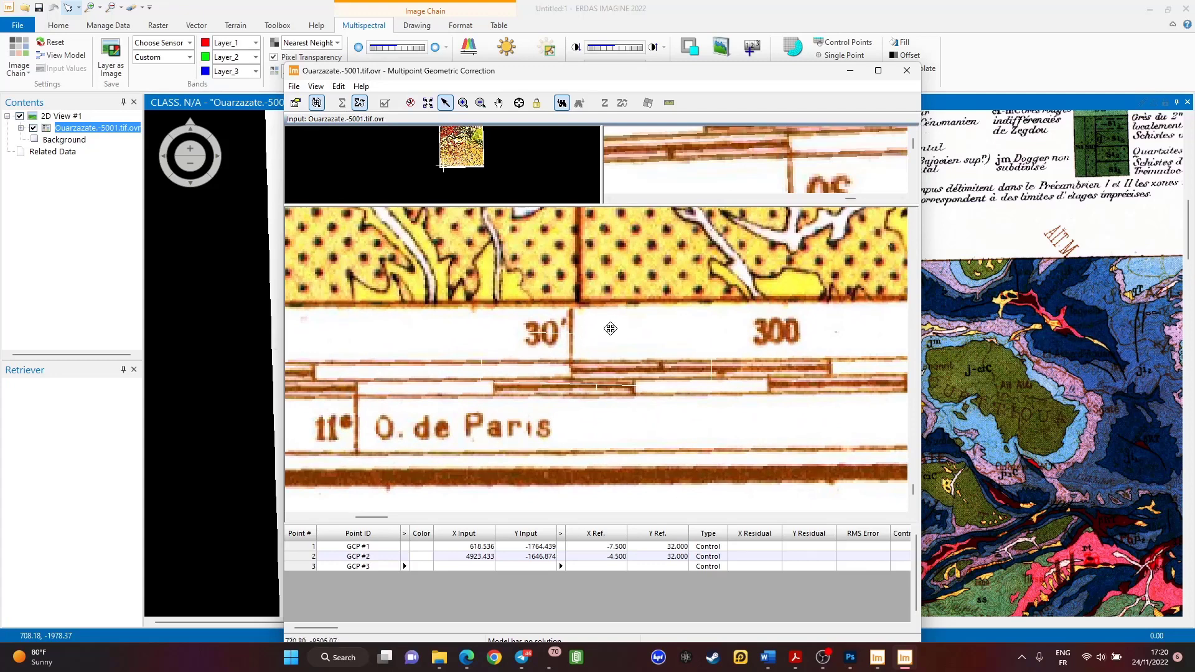
{"action": "scroll", "coordinate": [603, 324], "scroll_direction": "down", "scroll_amount": 2}
{"action": "scroll", "coordinate": [603, 324], "scroll_direction": "up", "scroll_amount": 2}
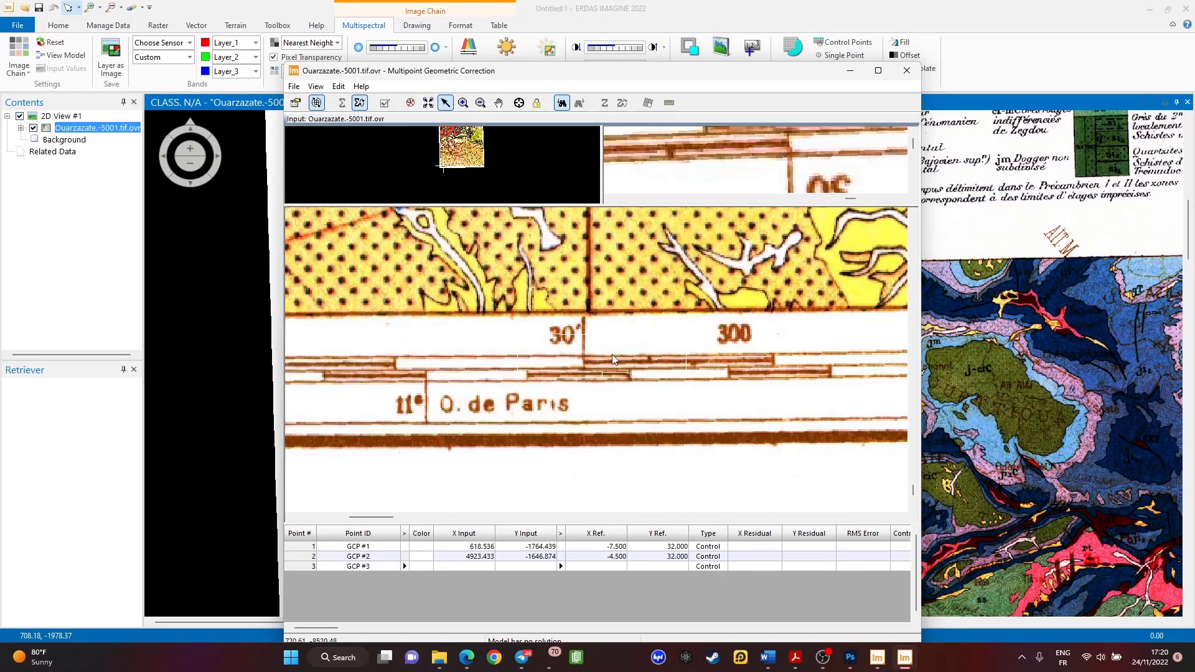
{"action": "left_click_drag", "start_coordinate": [634, 343], "coordinate": [608, 283]}
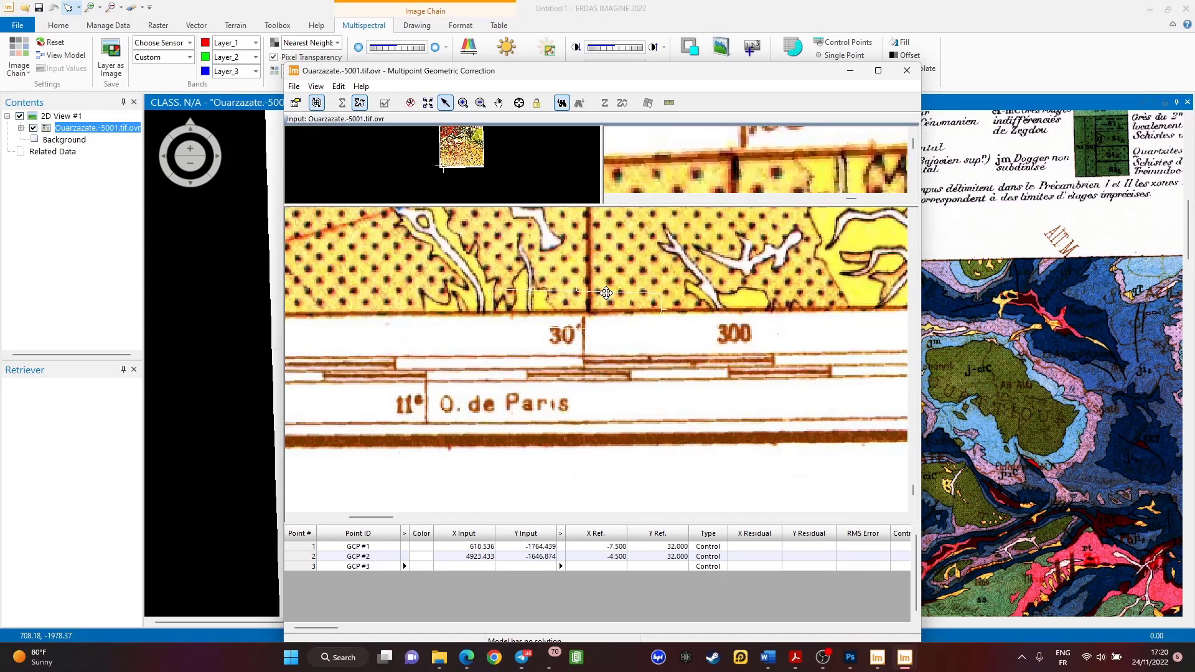
{"action": "left_click", "coordinate": [519, 102]}
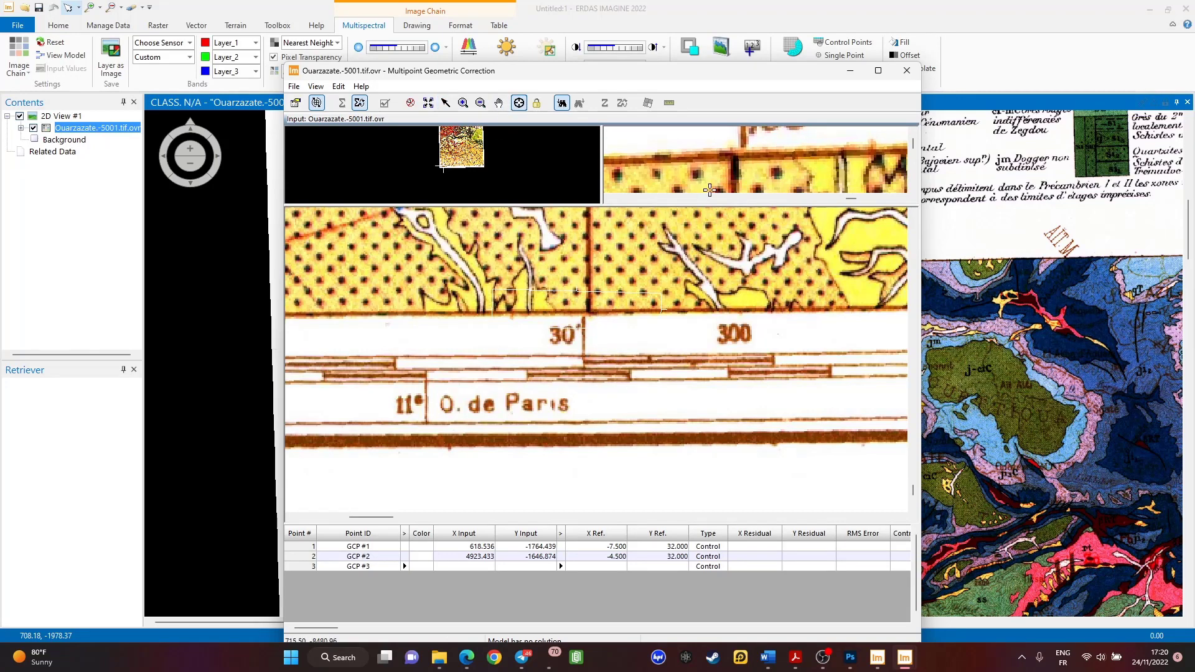
{"action": "left_click", "coordinate": [736, 156]}
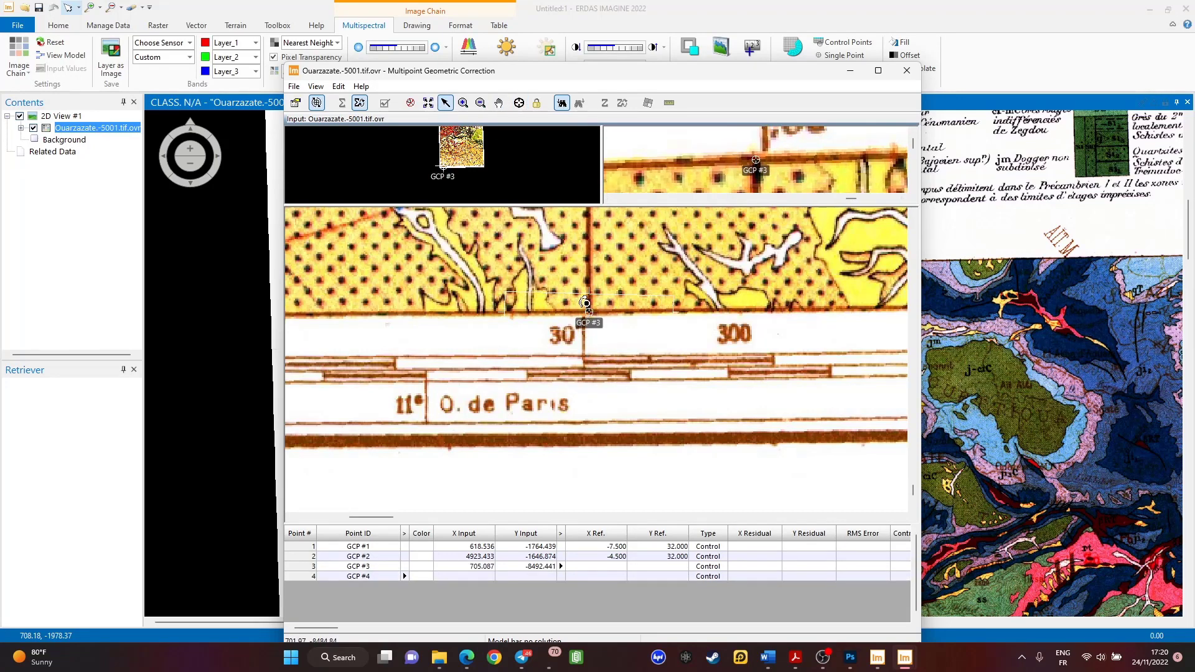
{"action": "left_click_drag", "start_coordinate": [757, 161], "coordinate": [750, 164]}
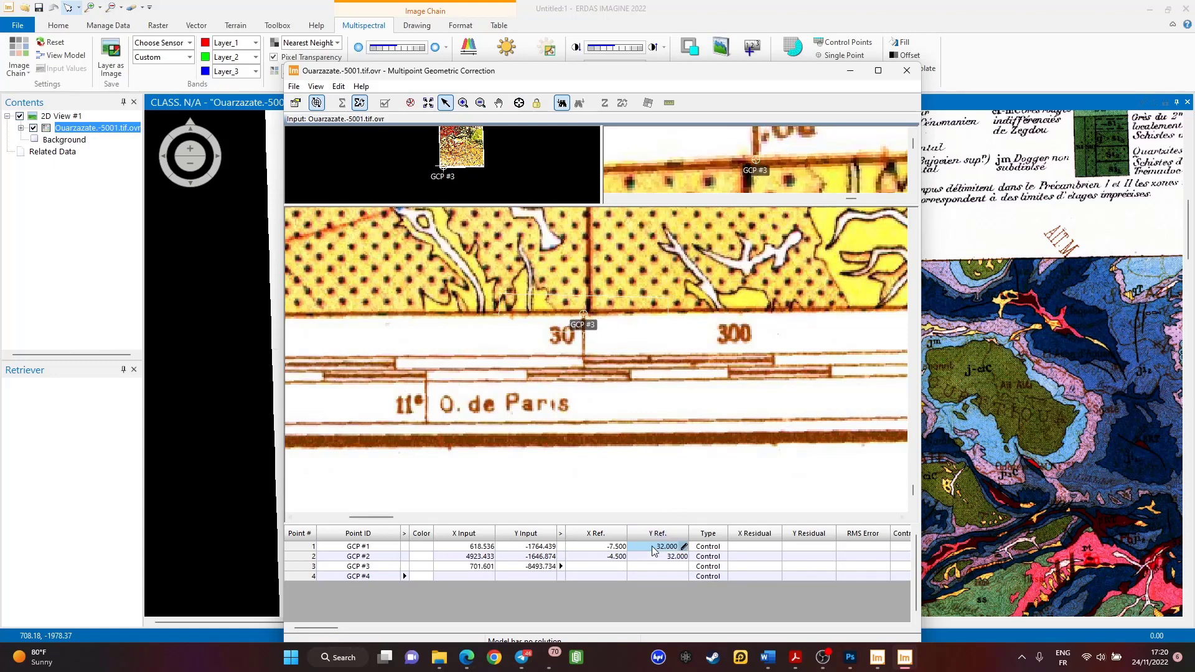
- Set the reference coordinates of GCP #3 to X -7.5 and Y 28
{"action": "left_click", "coordinate": [615, 567]}
{"action": "left_click", "coordinate": [610, 568]}
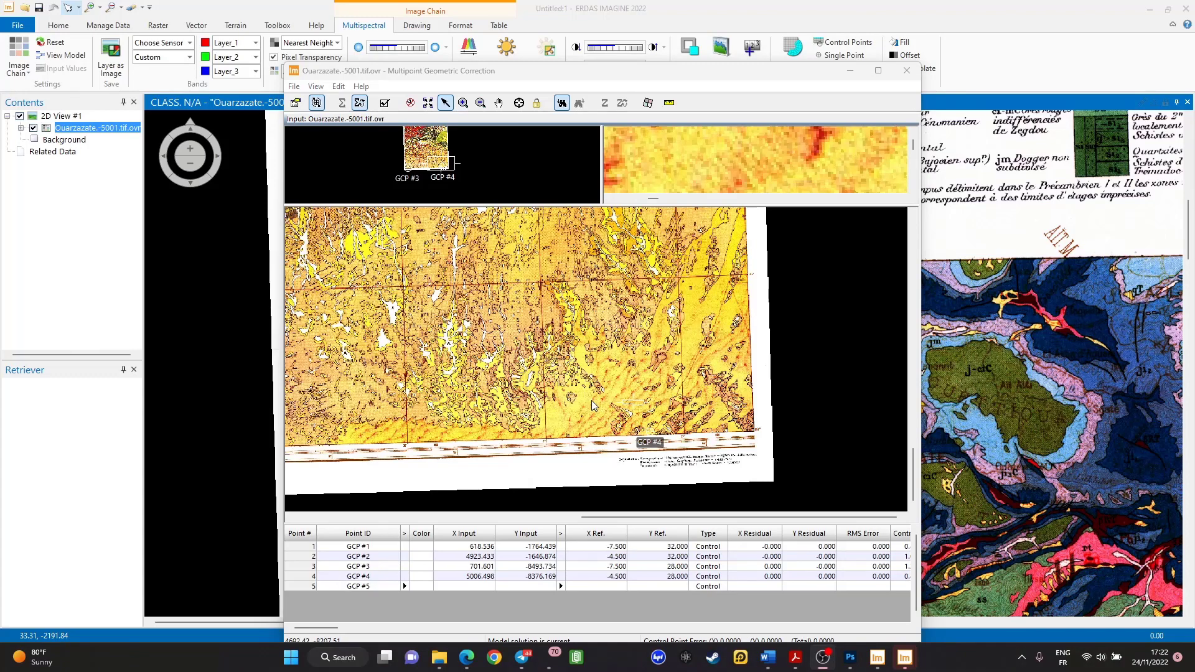
- Place GCP #5 at the graticule intersection near the map's centre and set its reference coordinates to X -6 and Y 30
{"action": "scroll", "coordinate": [633, 421], "scroll_direction": "down", "scroll_amount": 3}
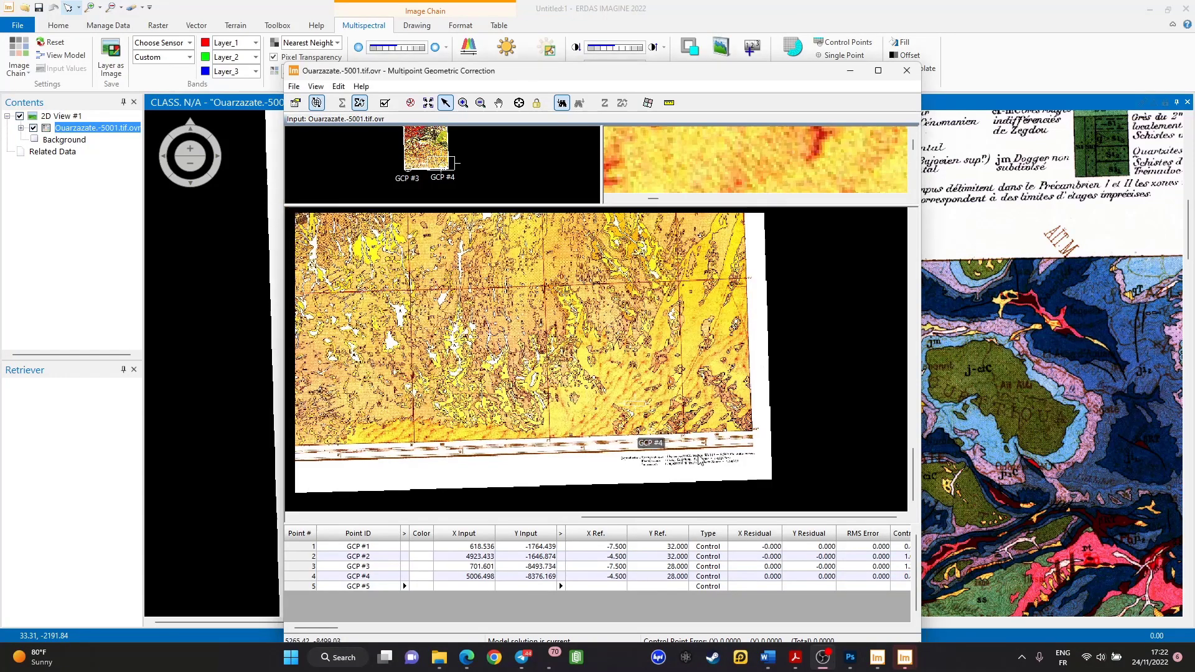
{"action": "scroll", "coordinate": [728, 470], "scroll_direction": "up", "scroll_amount": 1}
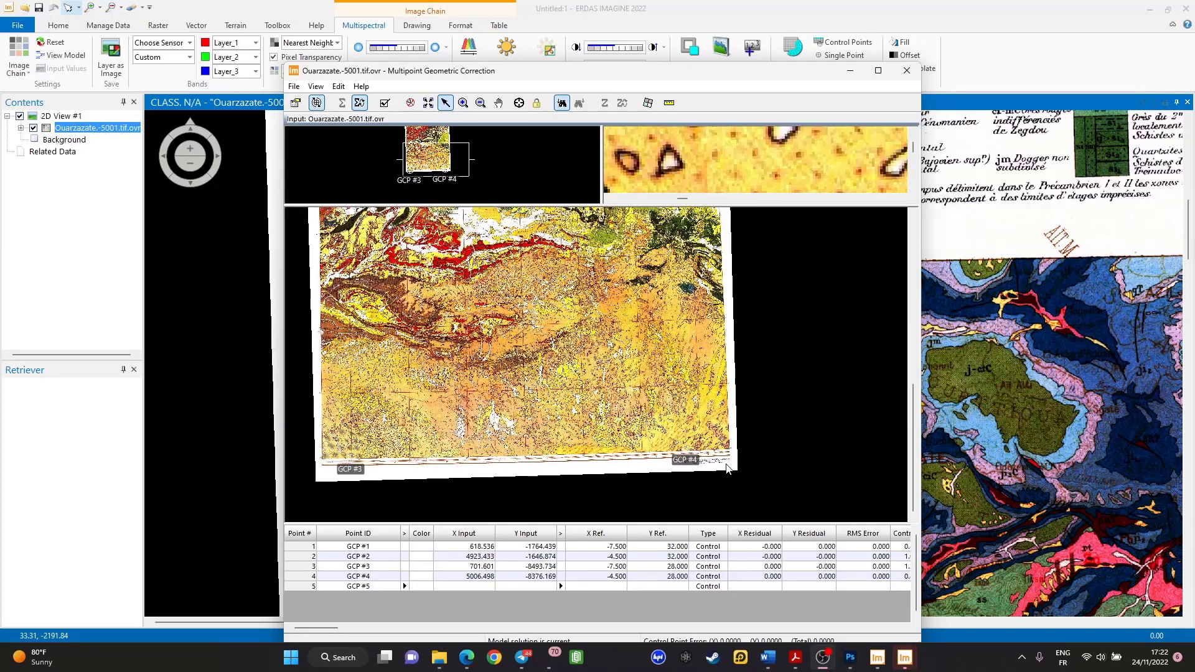
{"action": "scroll", "coordinate": [565, 361], "scroll_direction": "down", "scroll_amount": 4}
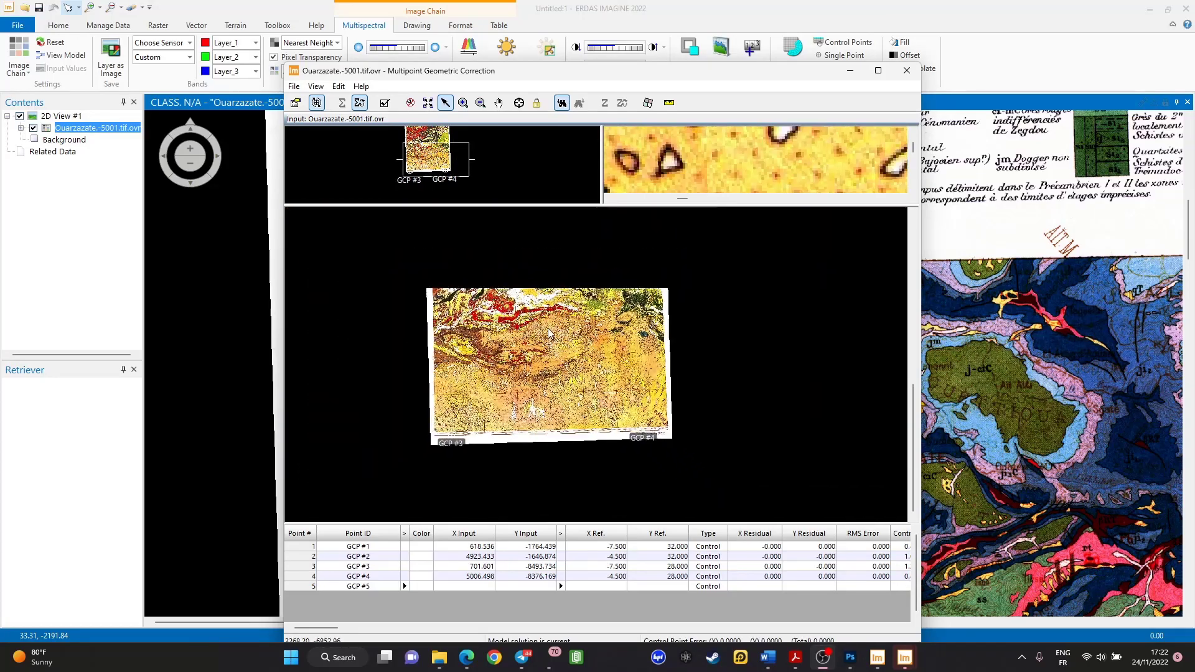
{"action": "scroll", "coordinate": [569, 304], "scroll_direction": "up", "scroll_amount": 4}
{"action": "scroll", "coordinate": [570, 303], "scroll_direction": "up", "scroll_amount": 2}
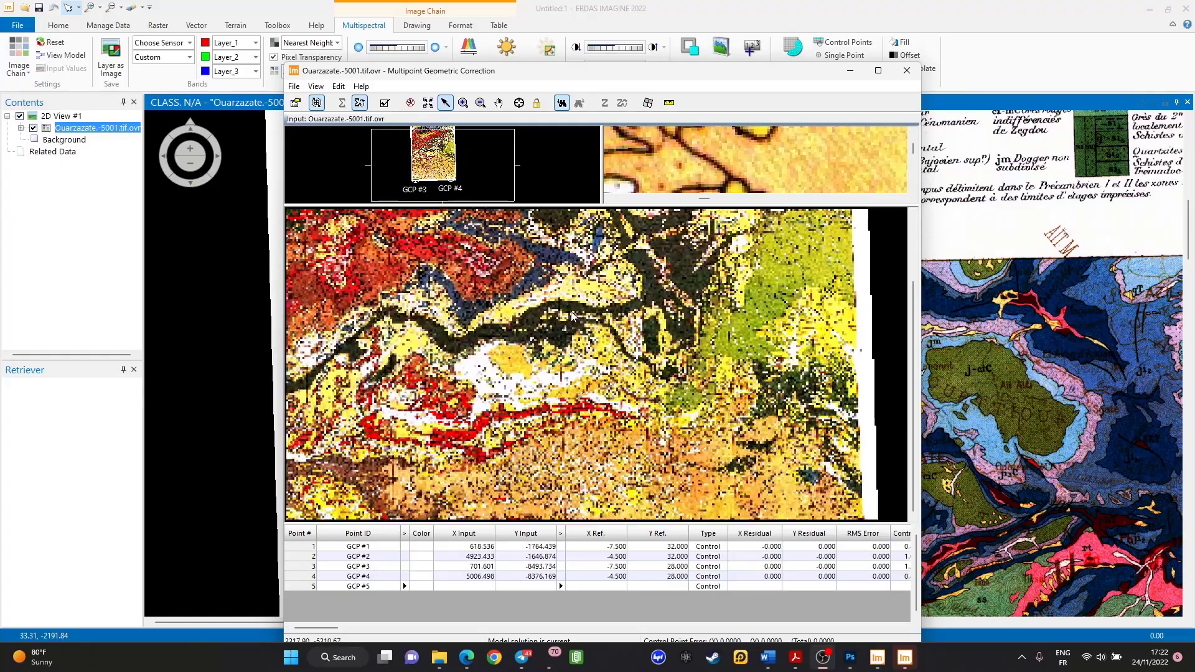
{"action": "scroll", "coordinate": [521, 341], "scroll_direction": "up", "scroll_amount": 1}
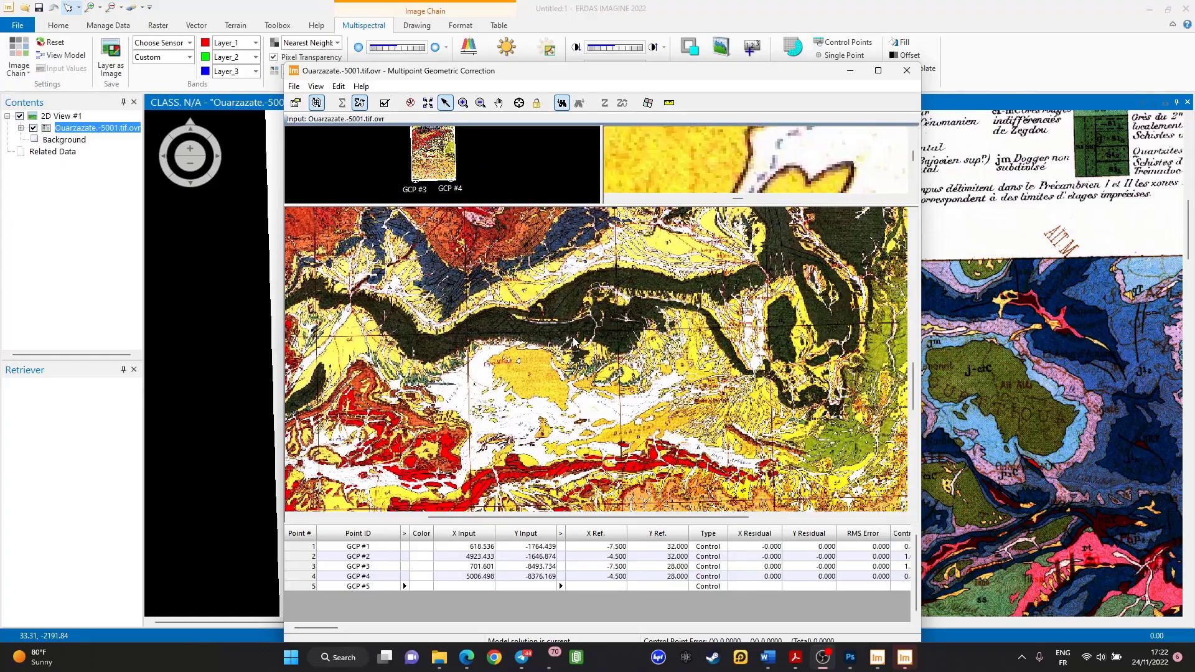
{"action": "scroll", "coordinate": [616, 310], "scroll_direction": "down", "scroll_amount": 2}
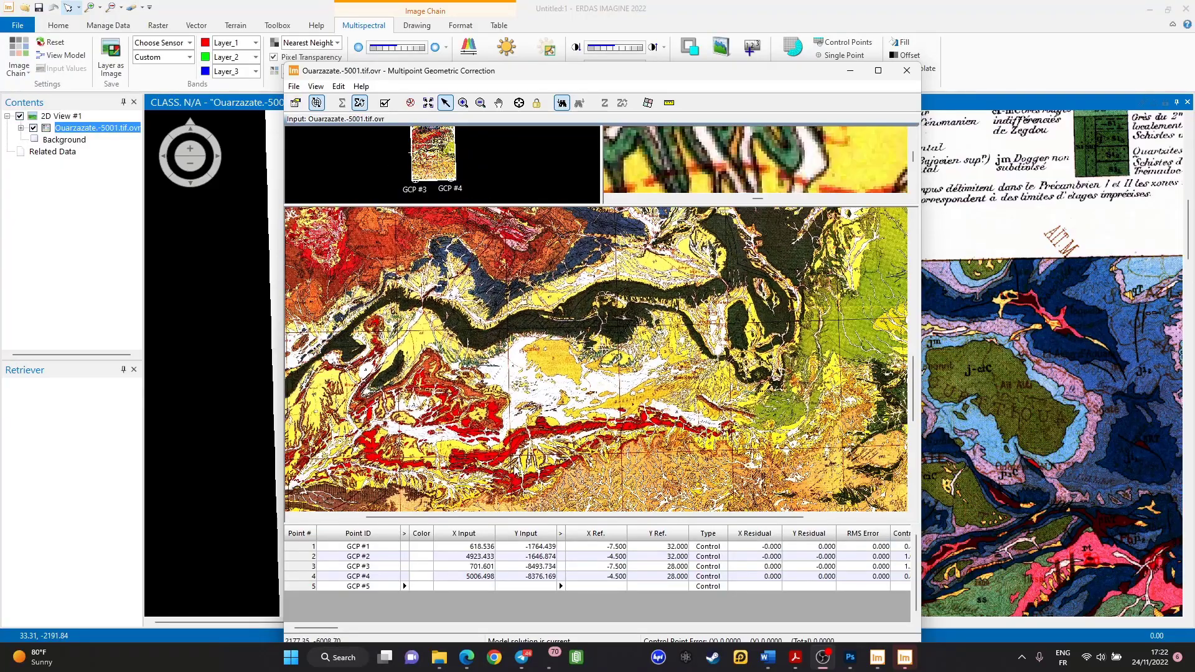
{"action": "scroll", "coordinate": [627, 457], "scroll_direction": "up", "scroll_amount": 1}
{"action": "scroll", "coordinate": [627, 456], "scroll_direction": "down", "scroll_amount": 1}
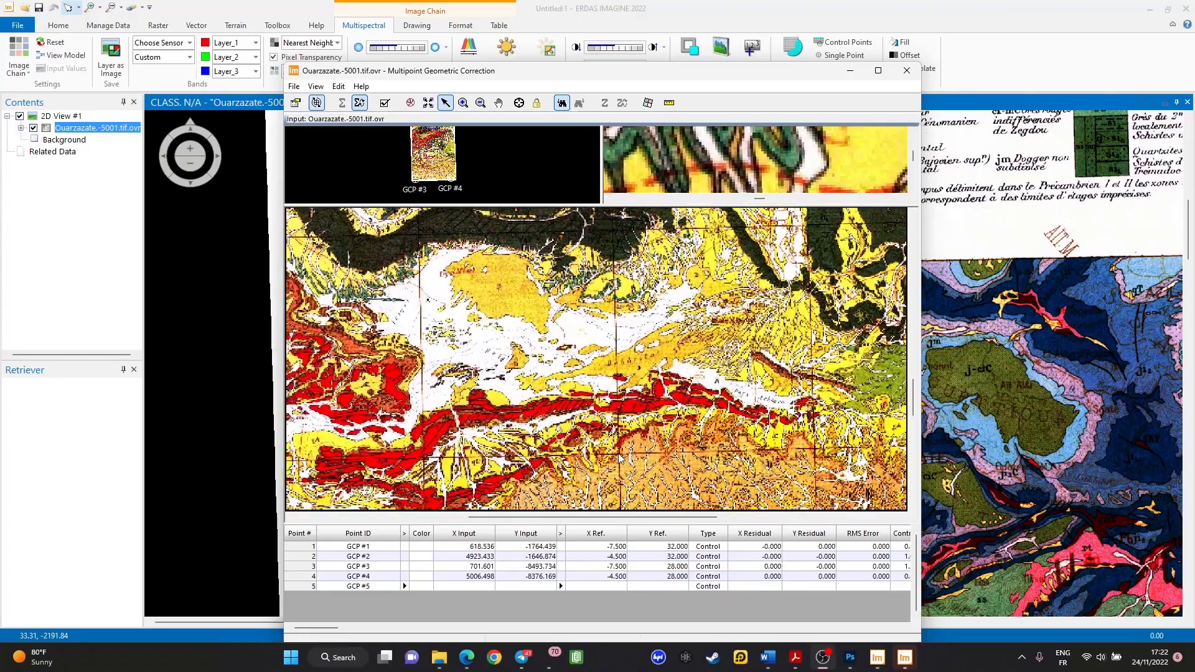
{"action": "scroll", "coordinate": [619, 459], "scroll_direction": "down", "scroll_amount": 2}
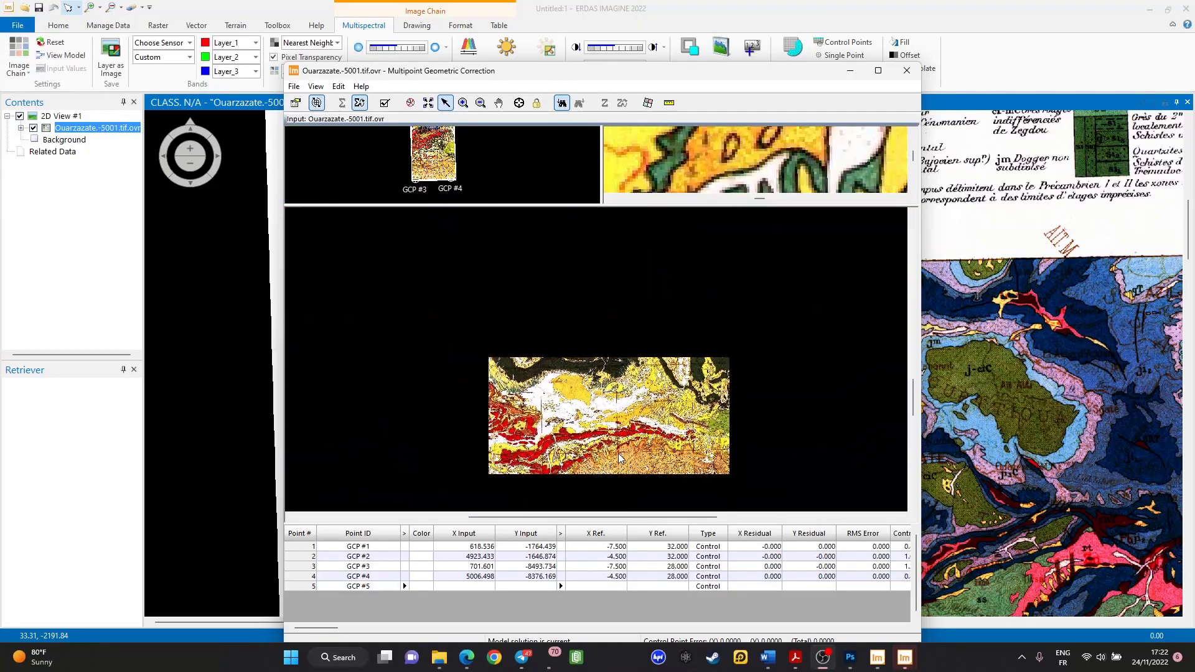
{"action": "scroll", "coordinate": [620, 459], "scroll_direction": "up", "scroll_amount": 2}
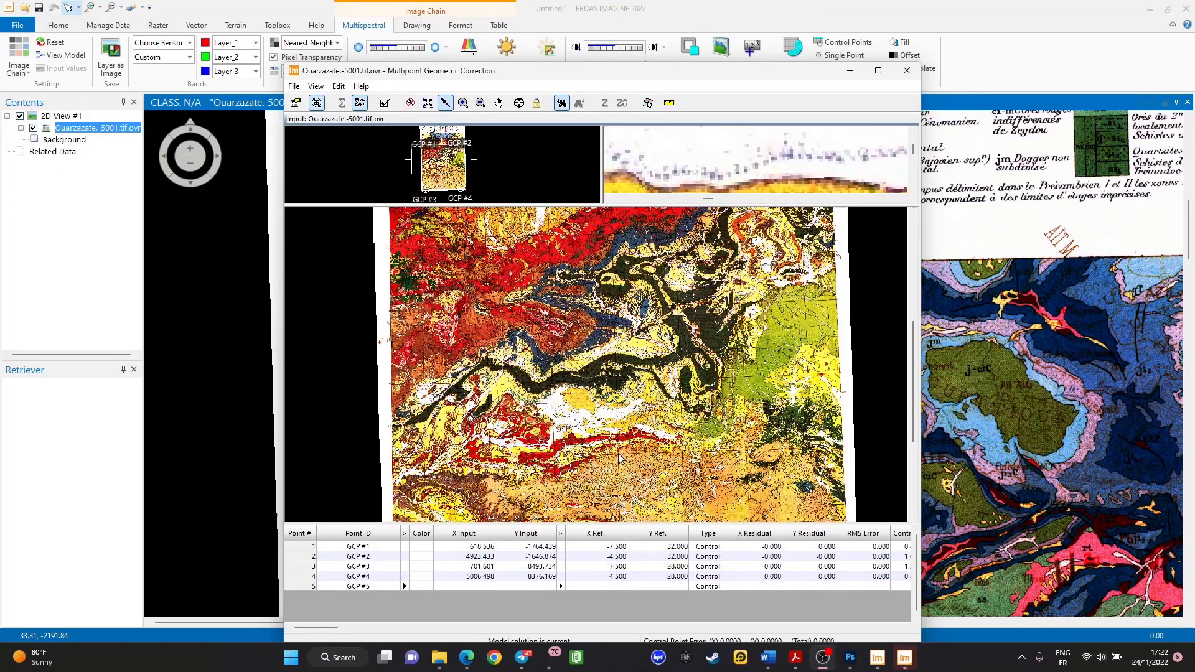
{"action": "scroll", "coordinate": [619, 459], "scroll_direction": "up", "scroll_amount": 2}
{"action": "scroll", "coordinate": [619, 461], "scroll_direction": "up", "scroll_amount": 2}
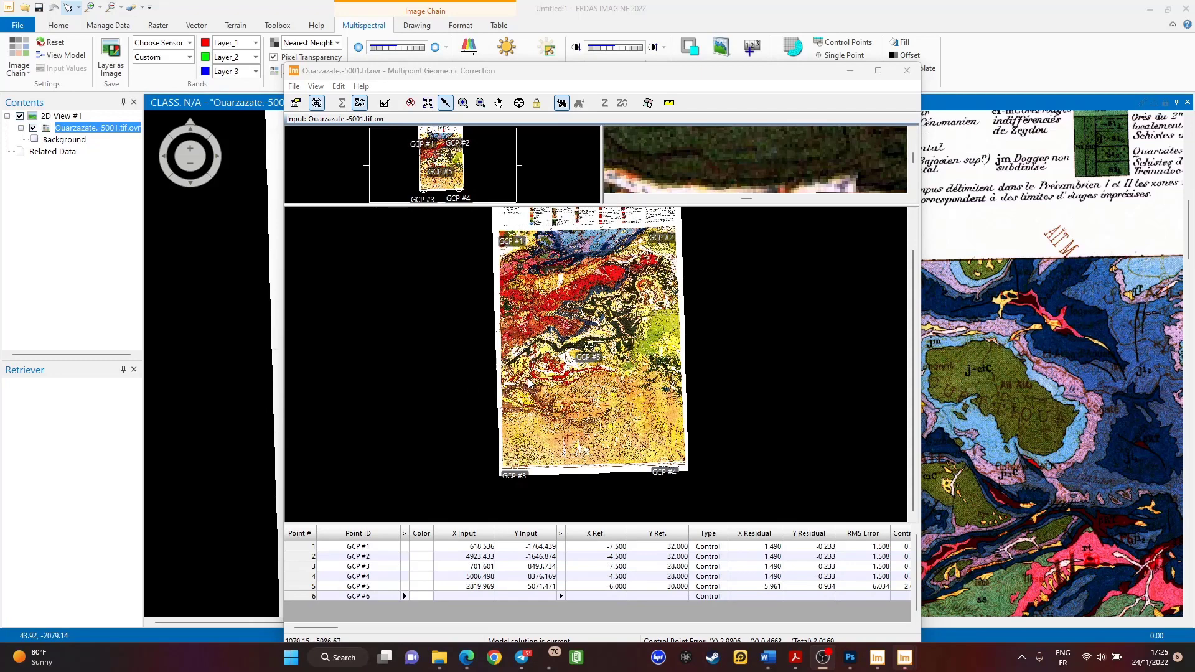
- Try to compute the geometric model's error for the check points
{"action": "left_click", "coordinate": [385, 104]}
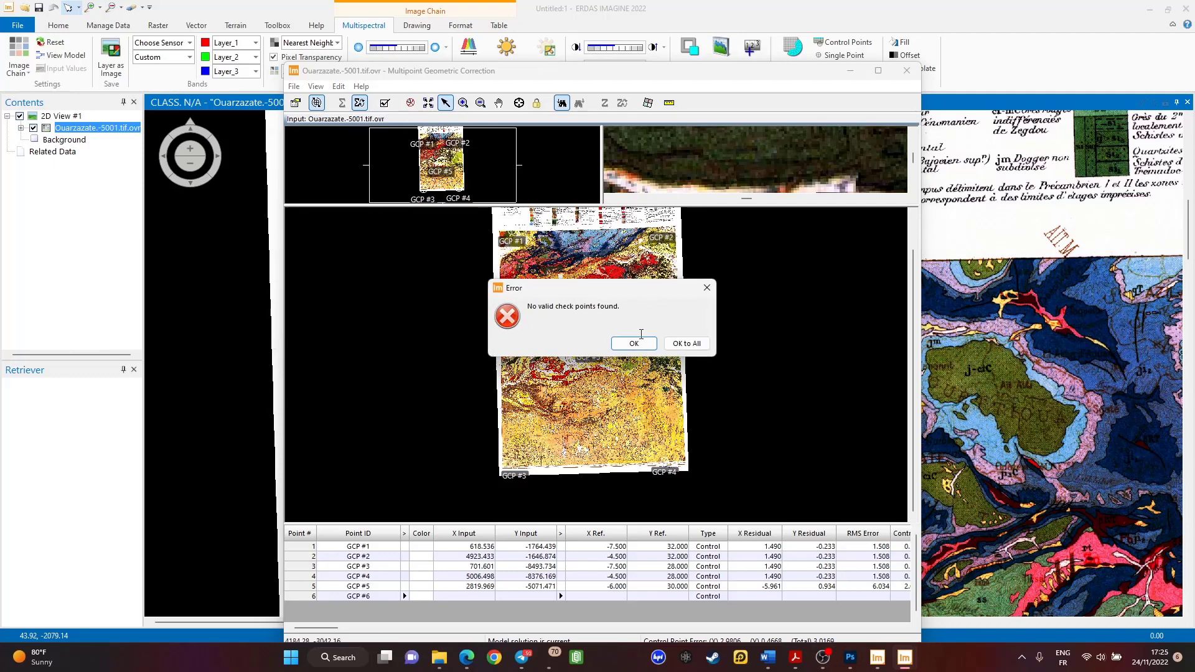
{"action": "left_click", "coordinate": [634, 343]}
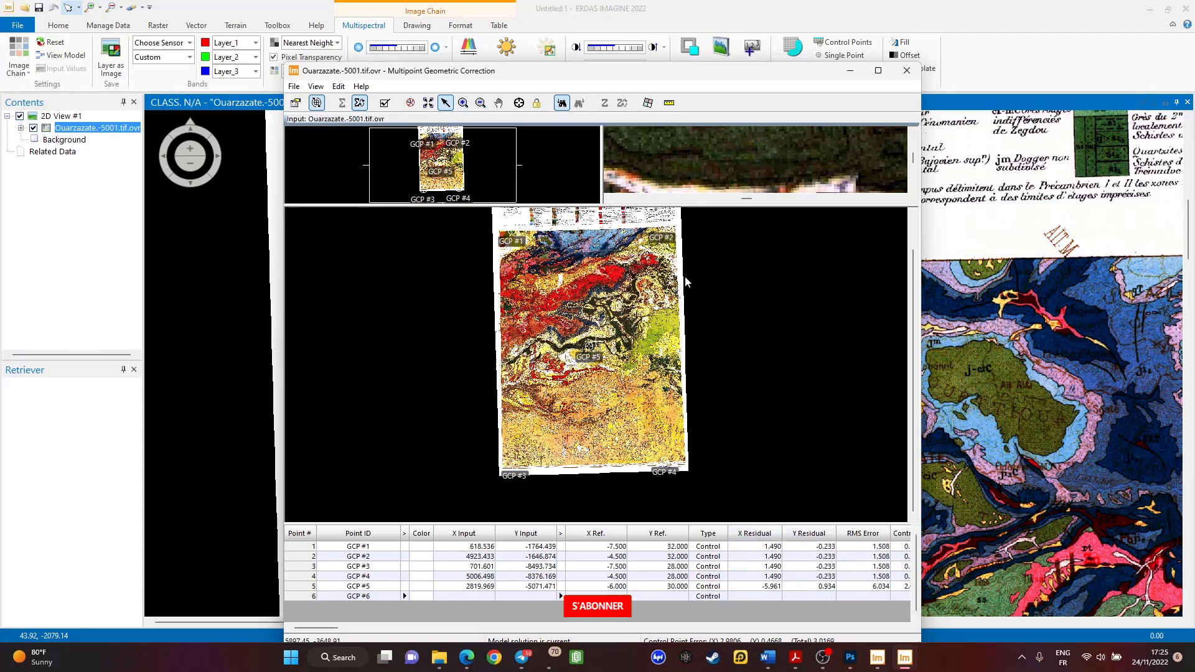
- Resample the map to the output file Ouarzate calé.img with the Nearest Neighbor method and close the process list
{"action": "left_click", "coordinate": [649, 105]}
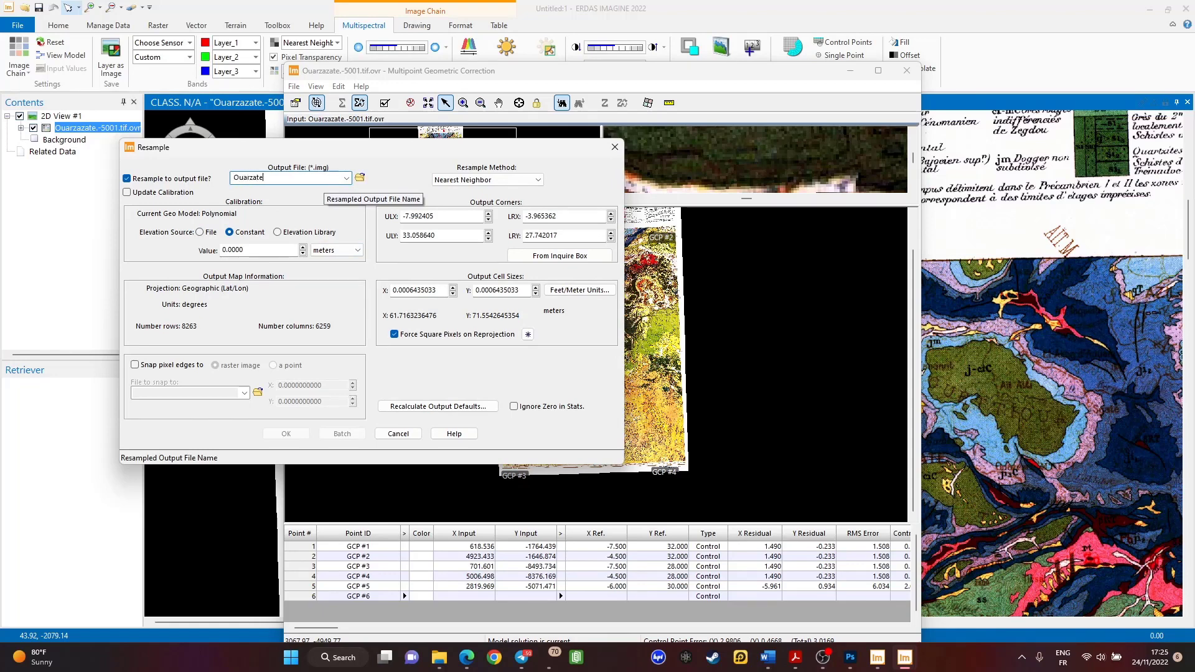
{"action": "type", "text": "calé"}
{"action": "key", "text": "Return"}
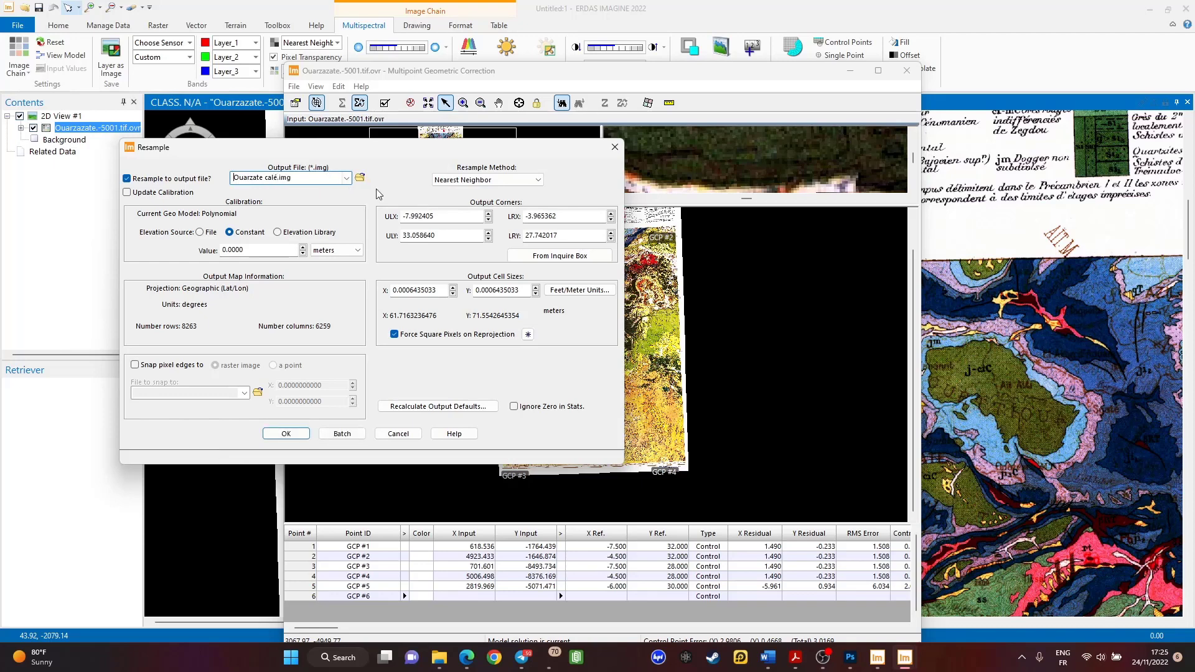
{"action": "left_click", "coordinate": [540, 181]}
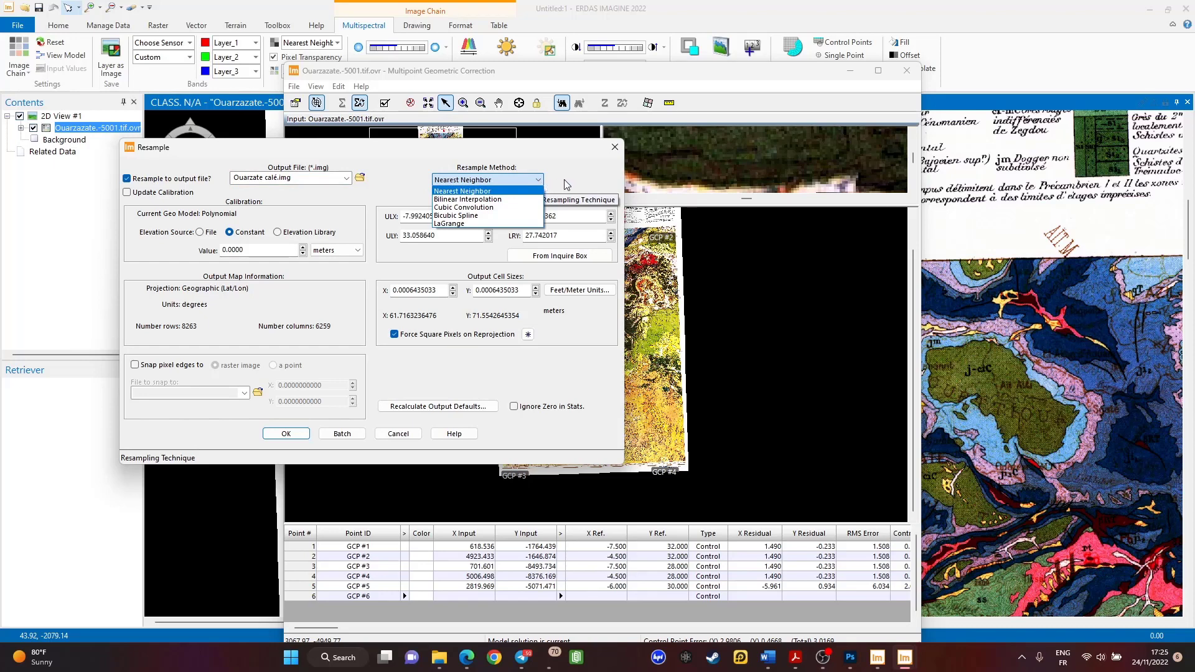
{"action": "left_click", "coordinate": [566, 185]}
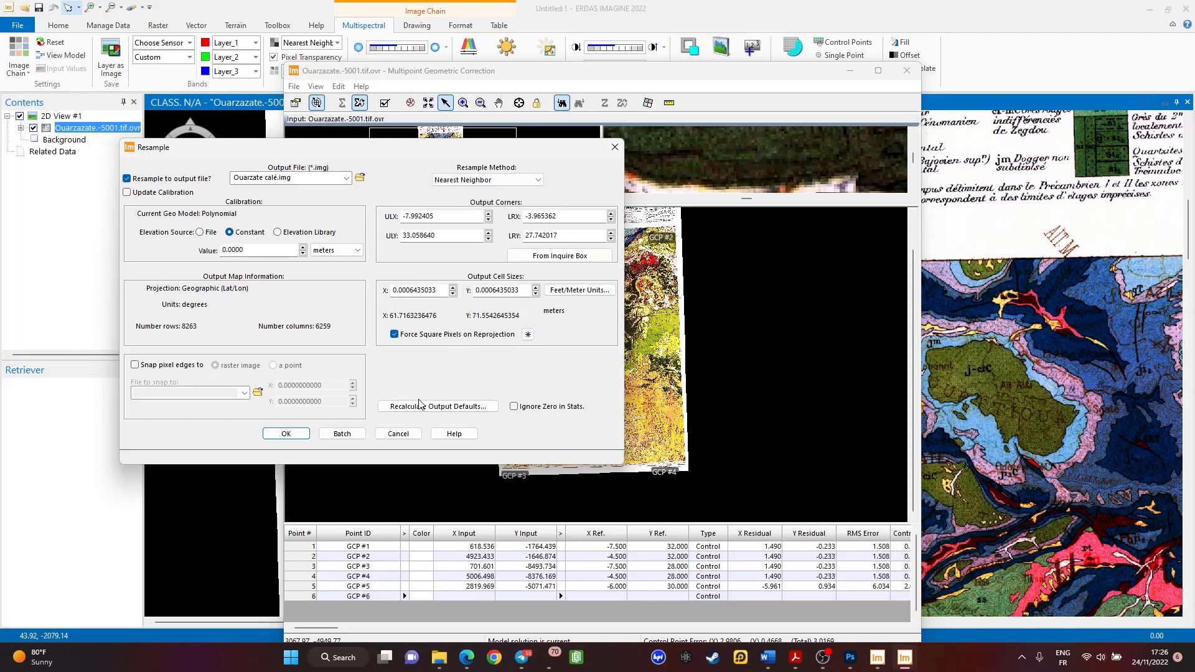
{"action": "left_click", "coordinate": [294, 436]}
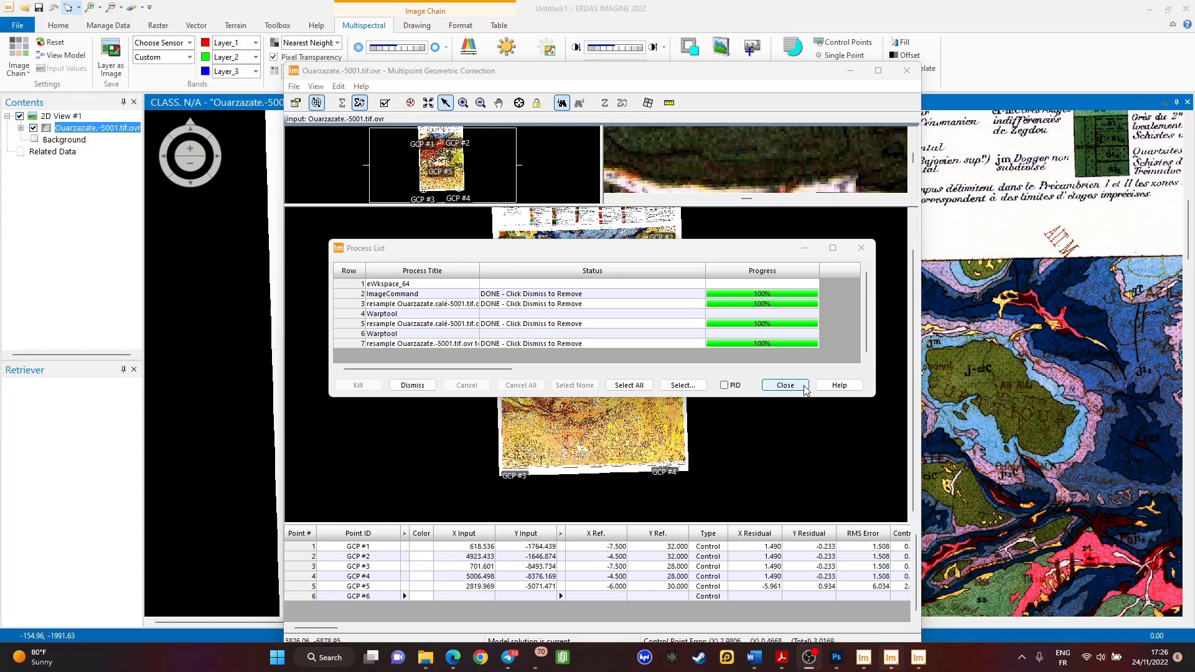
{"action": "left_click", "coordinate": [785, 385]}
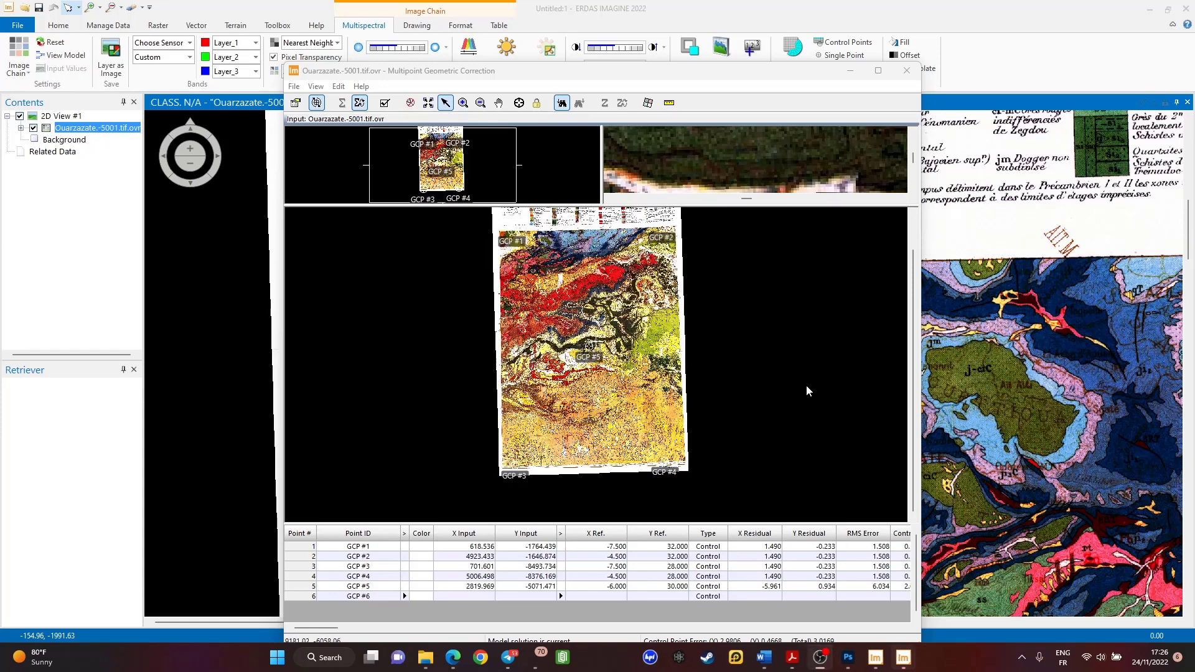
- Close the Multipoint Geometric Correction without saving the geometric model or the control point files
{"action": "left_click", "coordinate": [906, 71]}
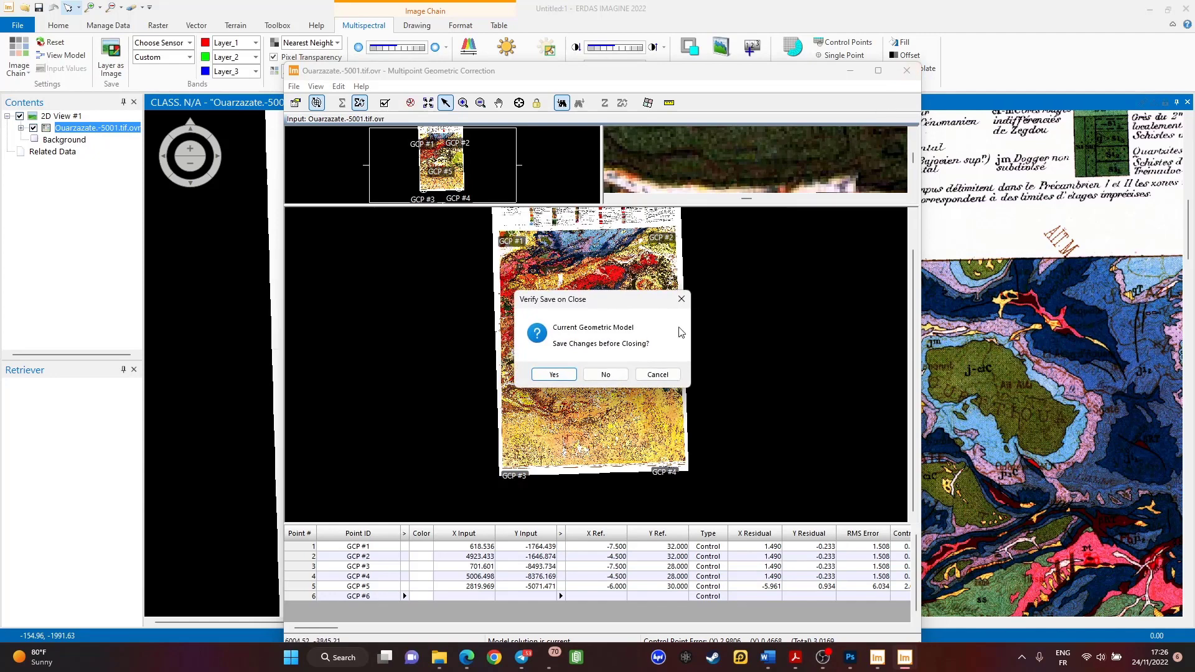
{"action": "left_click", "coordinate": [604, 376]}
{"action": "left_click", "coordinate": [647, 383]}
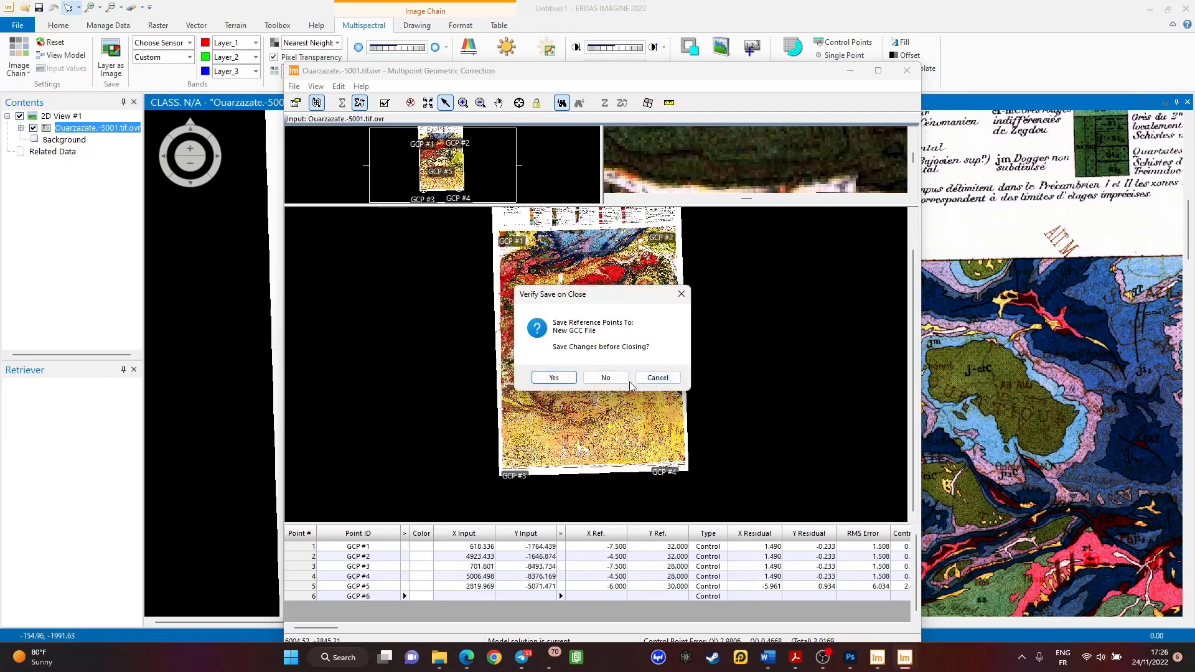
{"action": "left_click", "coordinate": [609, 379]}
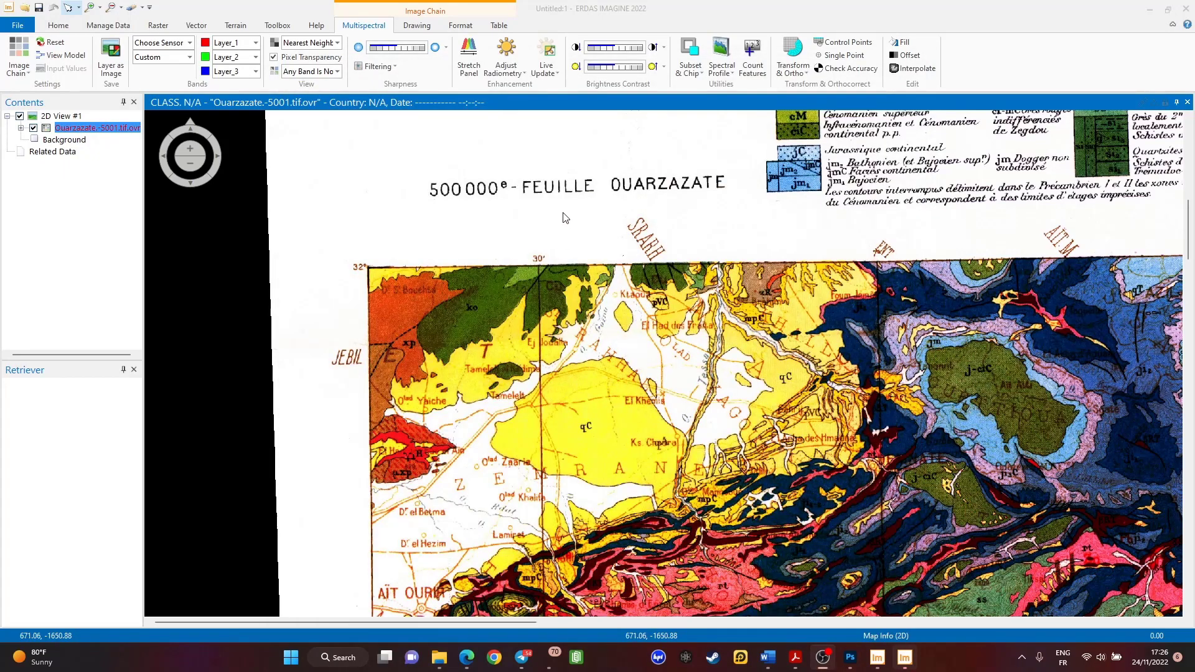
- Add a second 2D view beside the original scanned map
{"action": "scroll", "coordinate": [540, 212], "scroll_direction": "down", "scroll_amount": 2}
{"action": "scroll", "coordinate": [539, 212], "scroll_direction": "down", "scroll_amount": 1}
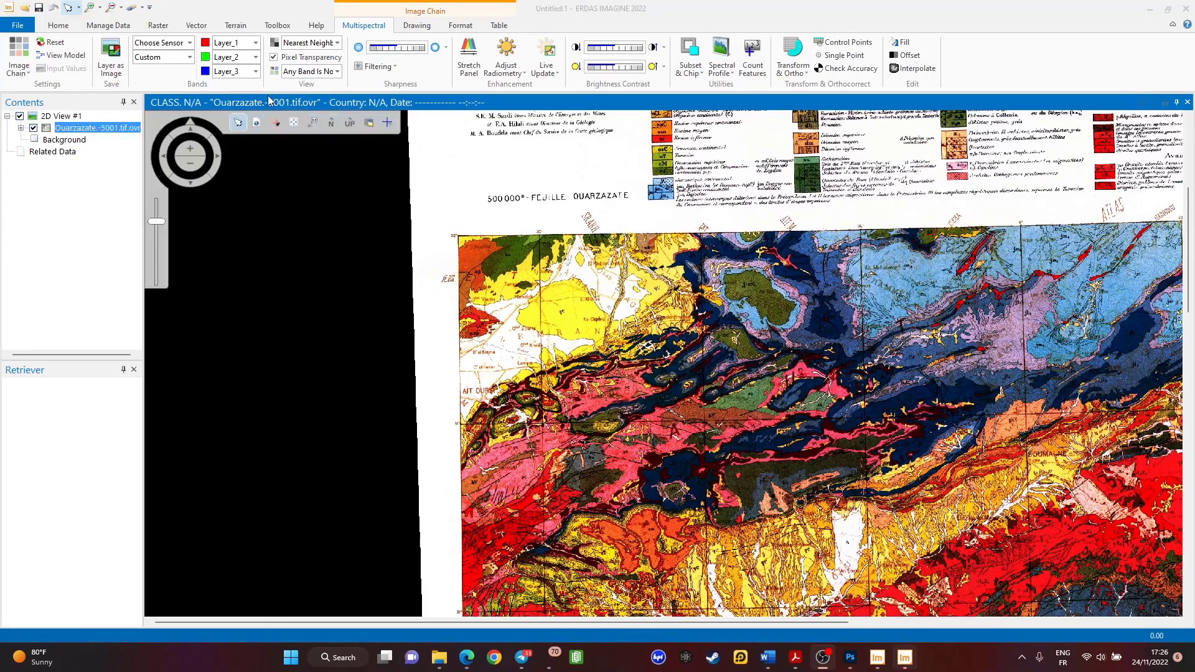
{"action": "left_click", "coordinate": [62, 26]}
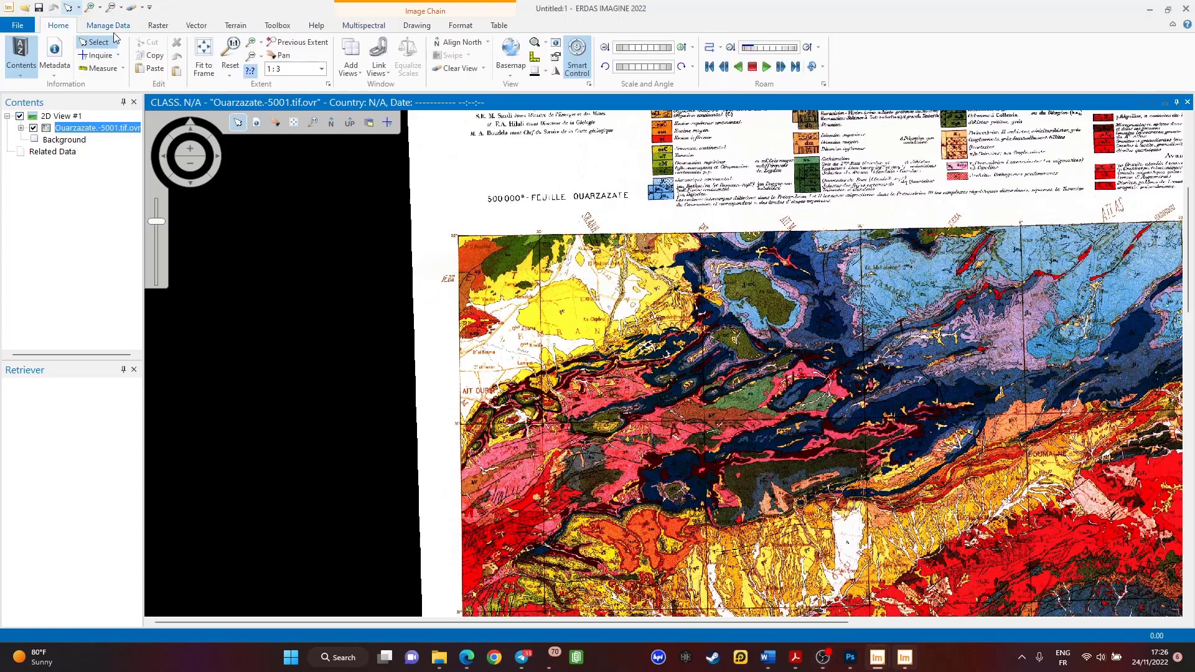
{"action": "left_click", "coordinate": [351, 59]}
{"action": "left_click", "coordinate": [391, 102]}
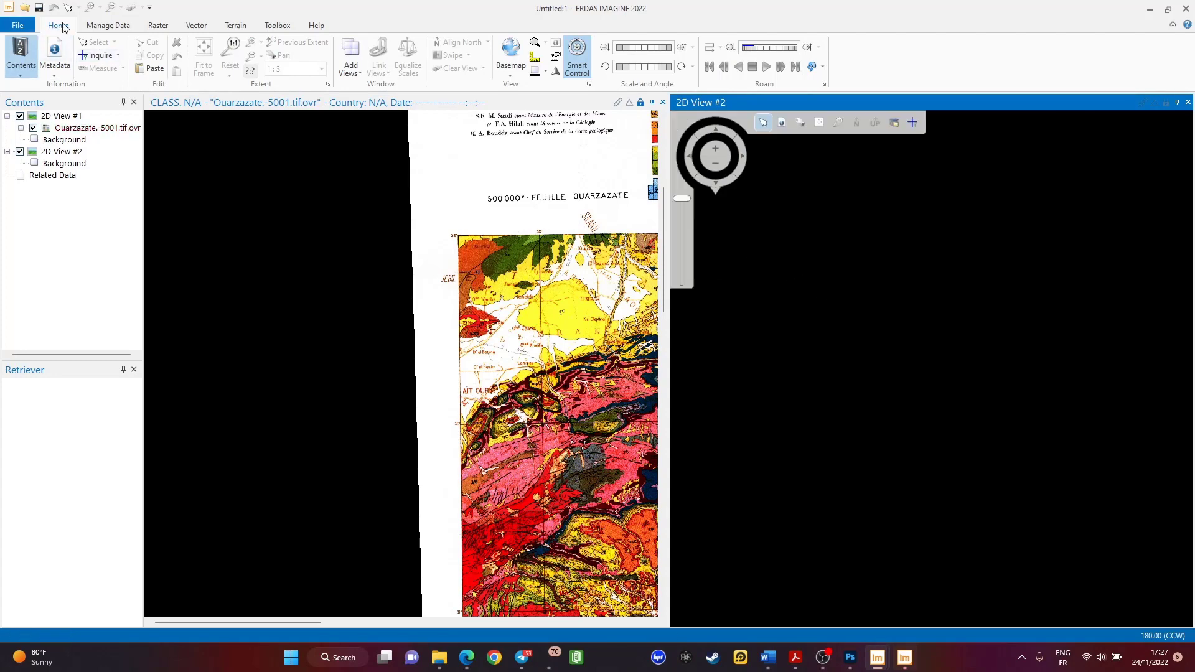
- Open the recent file Ouarzate calé.img in the second 2D view and fit both maps to their frames
{"action": "left_click", "coordinate": [18, 25]}
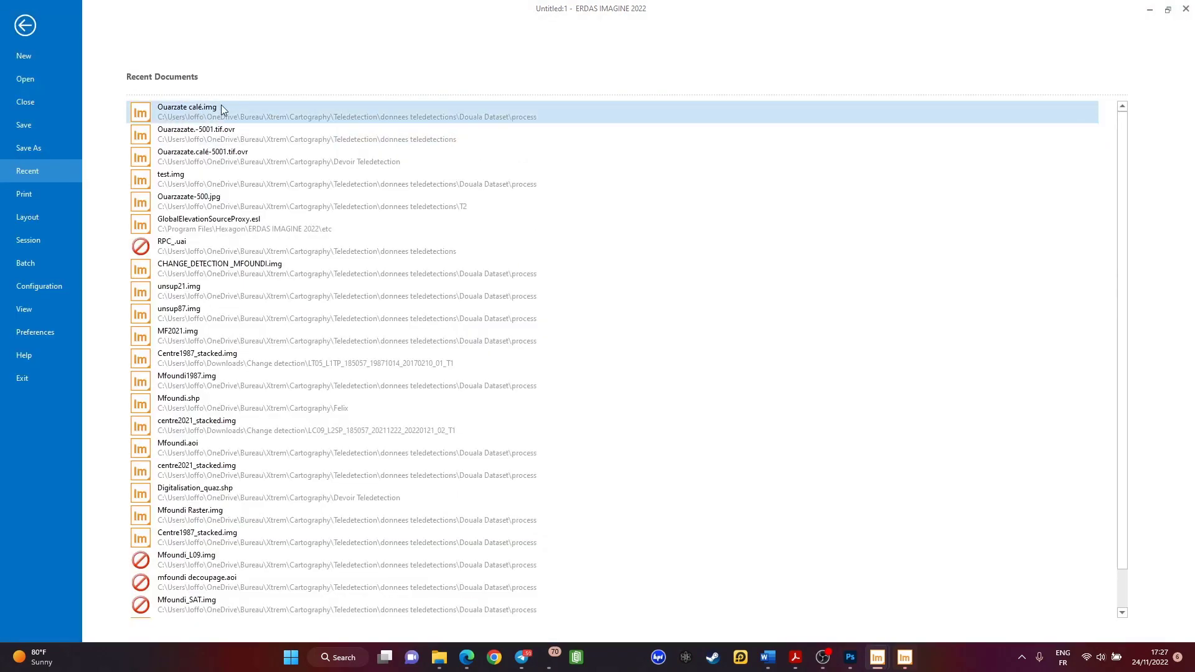
{"action": "left_click", "coordinate": [194, 114]}
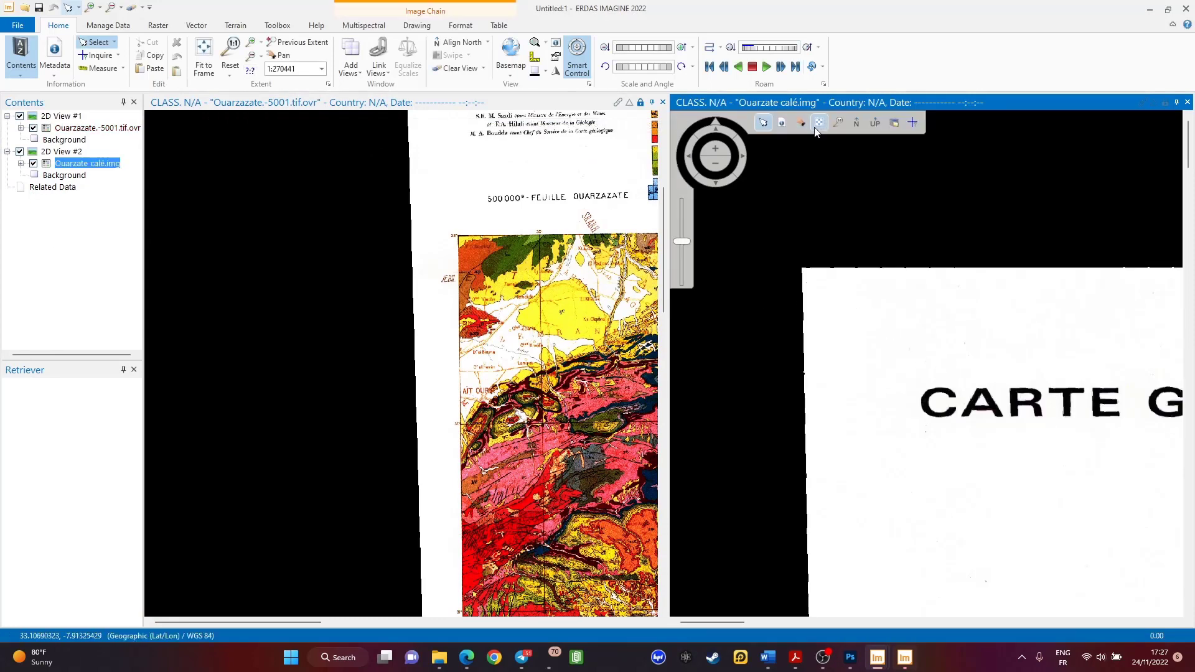
{"action": "left_click", "coordinate": [813, 128]}
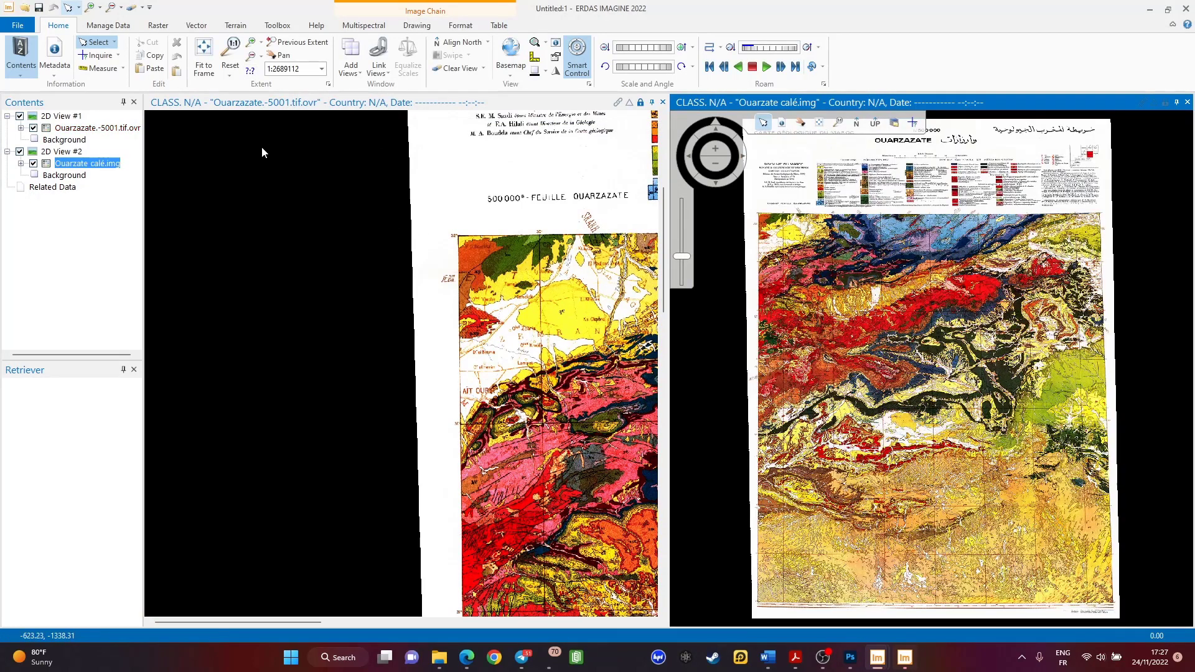
{"action": "left_click", "coordinate": [262, 152]}
{"action": "left_click", "coordinate": [274, 122]}
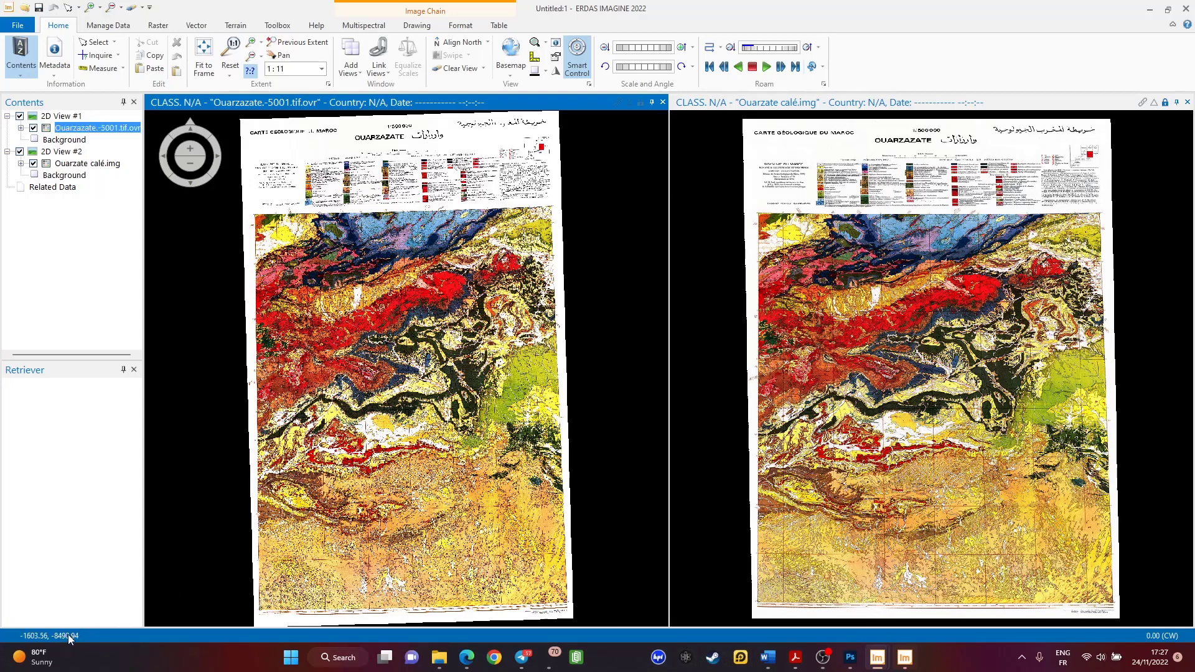
- Check the cursor coordinates on the resampled map and open the image metadata of Ouarzate calé.img
{"action": "left_click", "coordinate": [959, 340]}
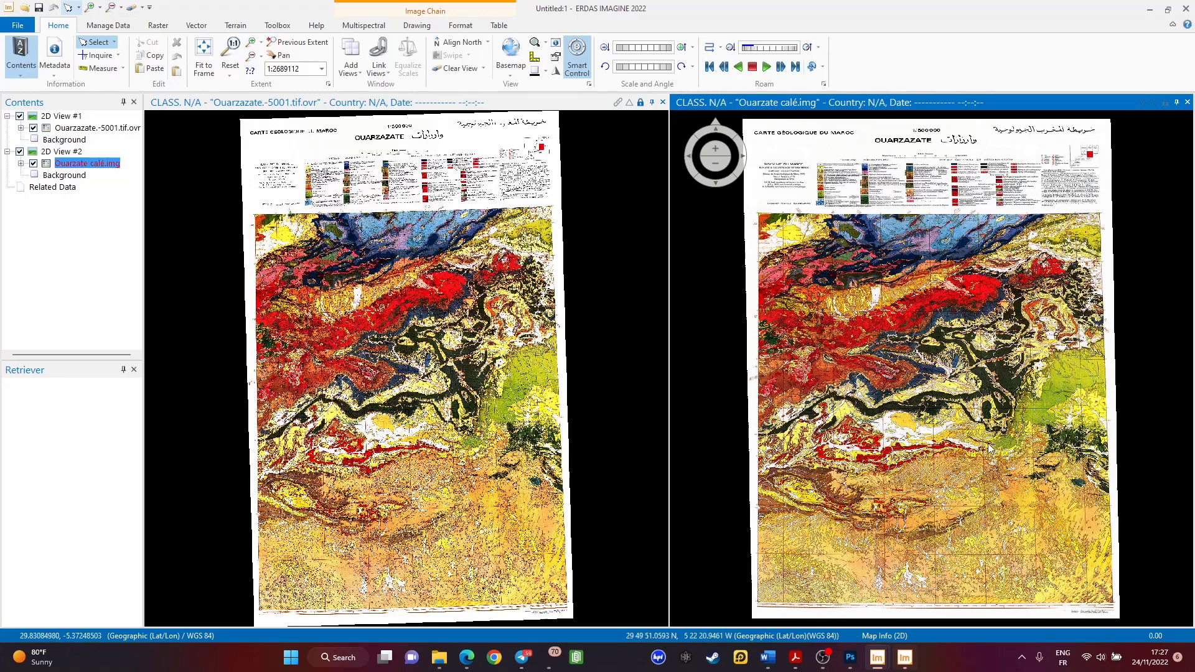
{"action": "mouse_move", "coordinate": [786, 127]}
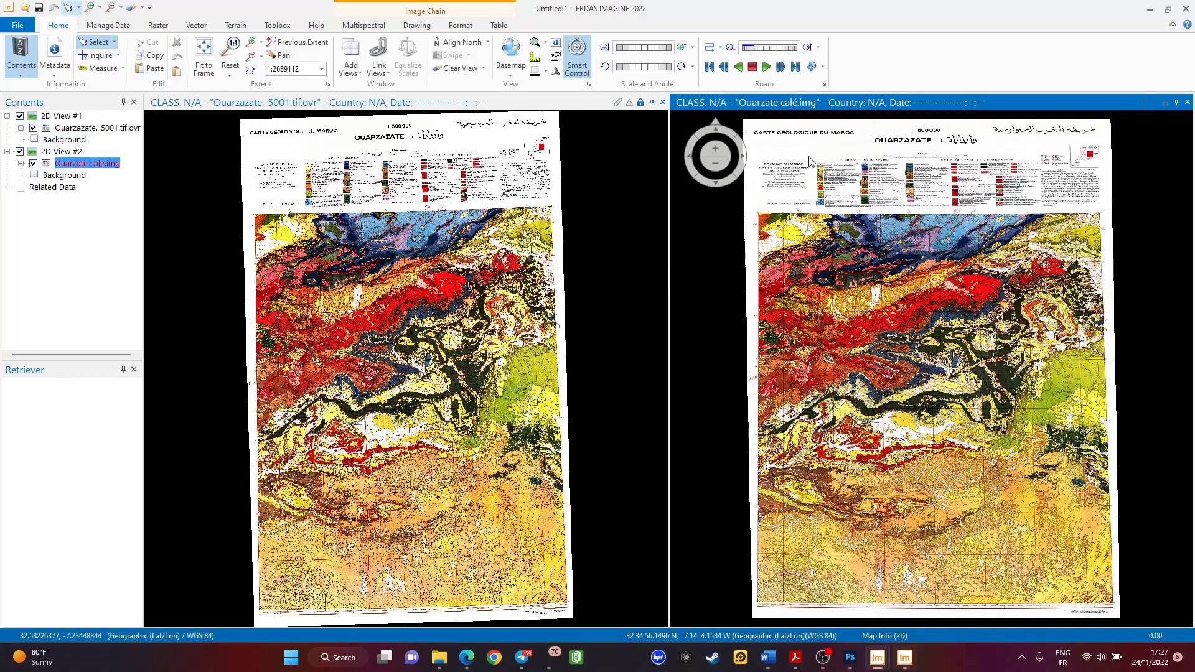
{"action": "double_click", "coordinate": [813, 235]}
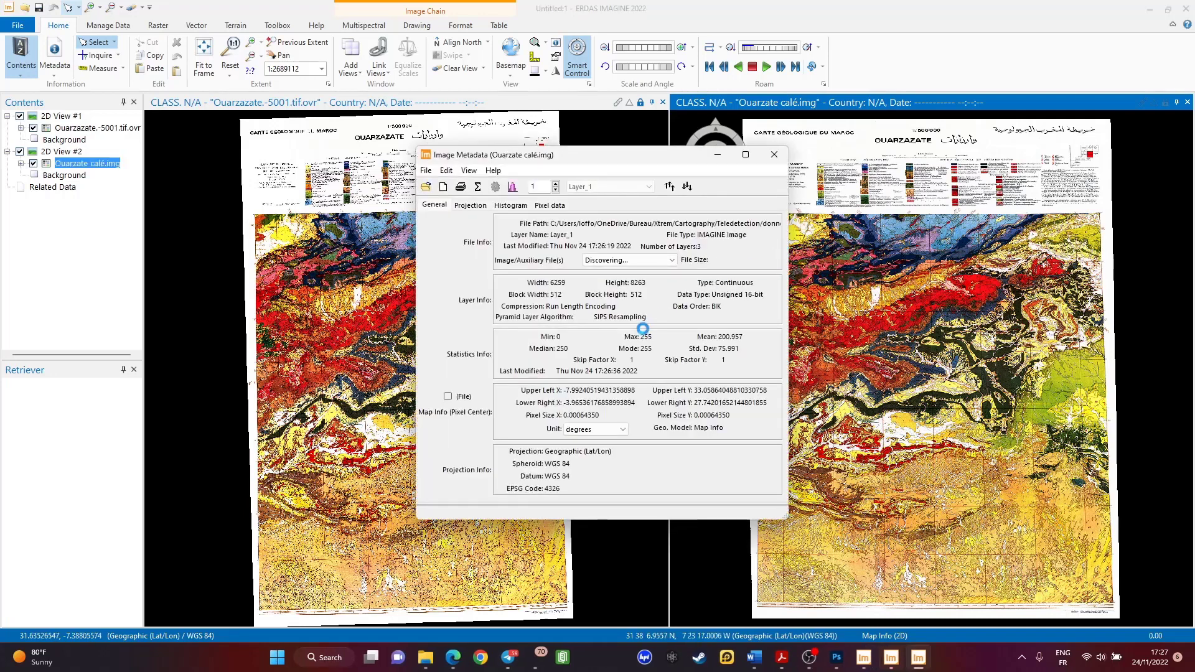